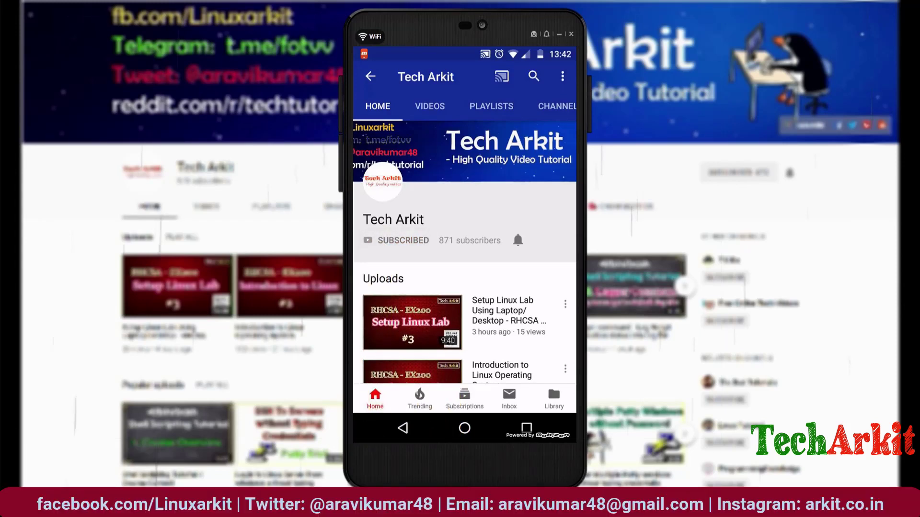
# - At the root prompt, enter echo "How to Install NGINX Web Server" without running it
pyautogui.click(518, 240)
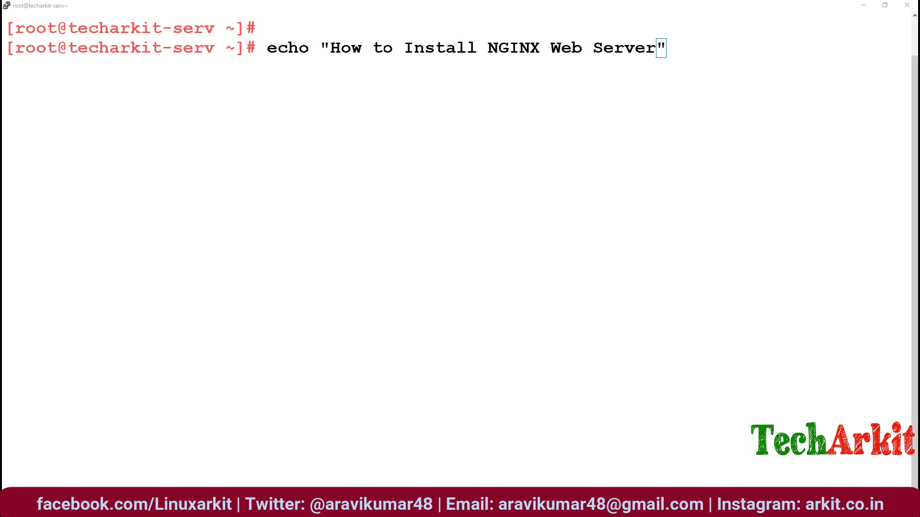
pyautogui.click(507, 181)
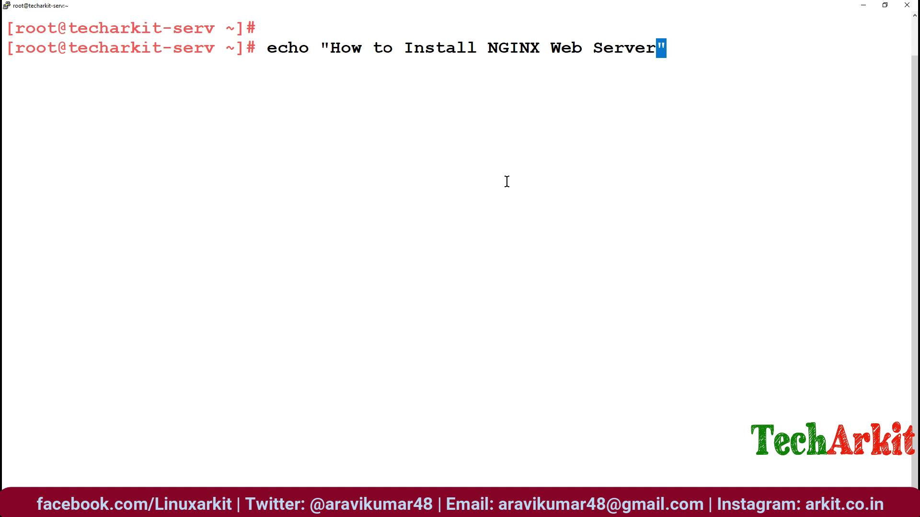
pyautogui.click(507, 181)
# - Print the tutorial title and list the AppStream and BaseOS repositories, clearing the screen after each
pyautogui.press('Right')
pyautogui.press('Return')
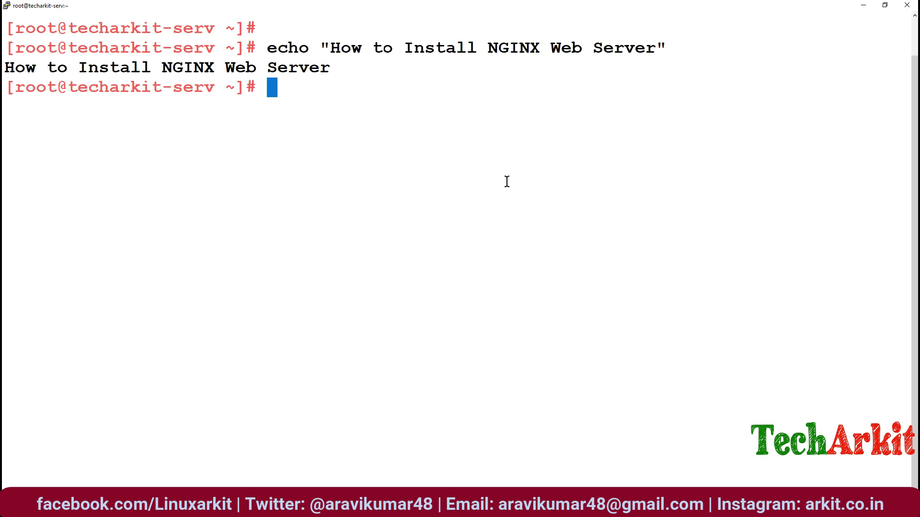
pyautogui.write('cle')
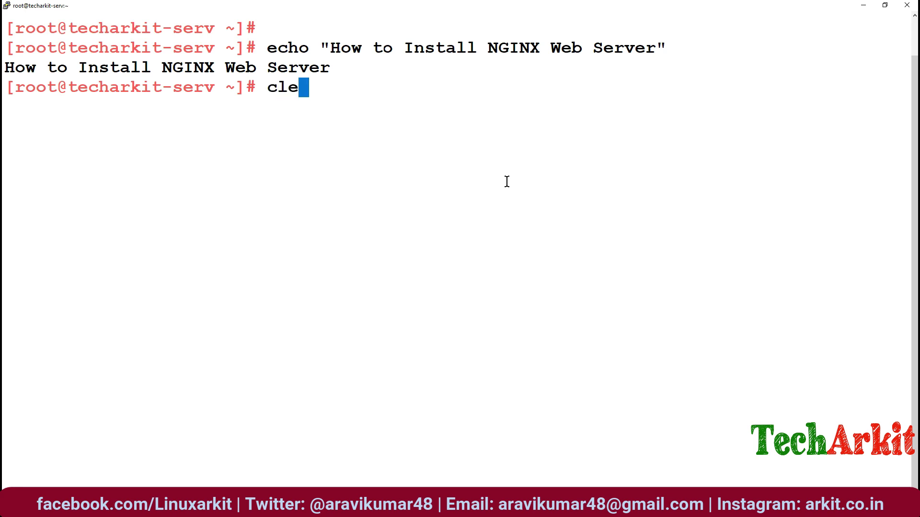
pyautogui.write('ar')
pyautogui.press('Return')
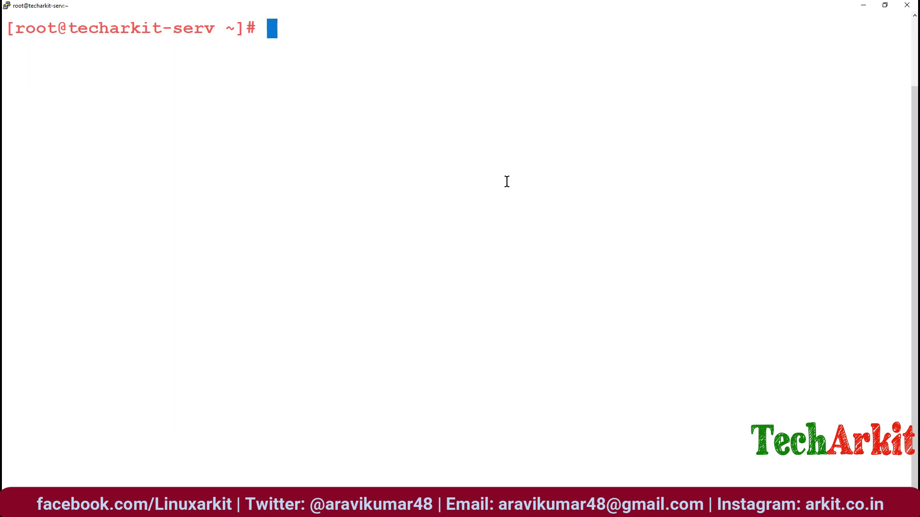
pyautogui.write('yum rep')
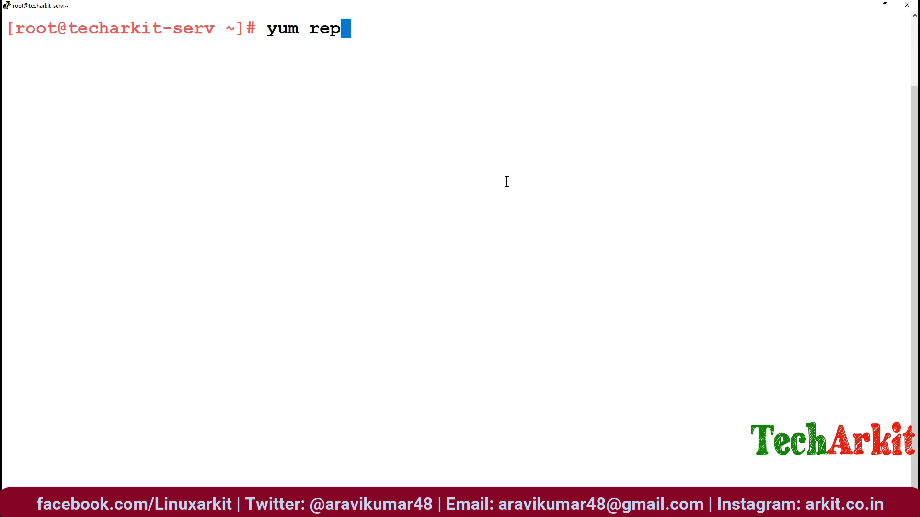
pyautogui.write('olist')
pyautogui.press('Return')
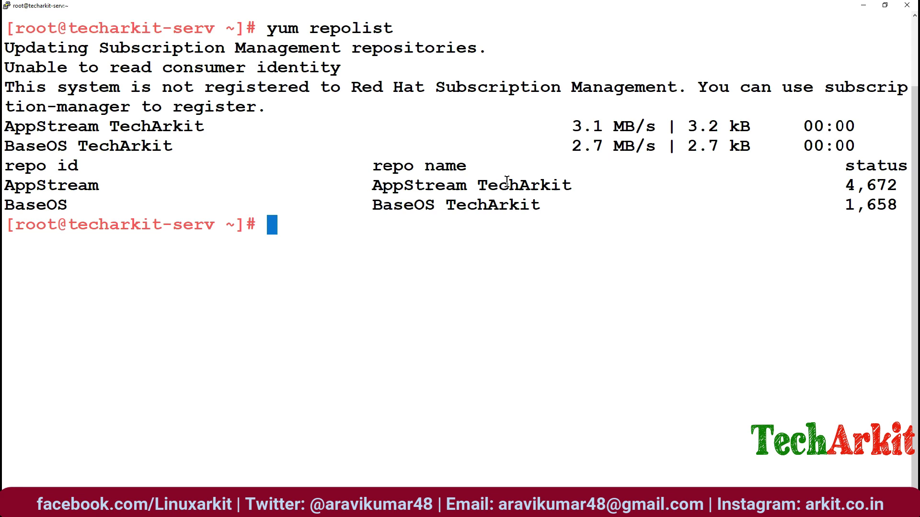
pyautogui.write('clear')
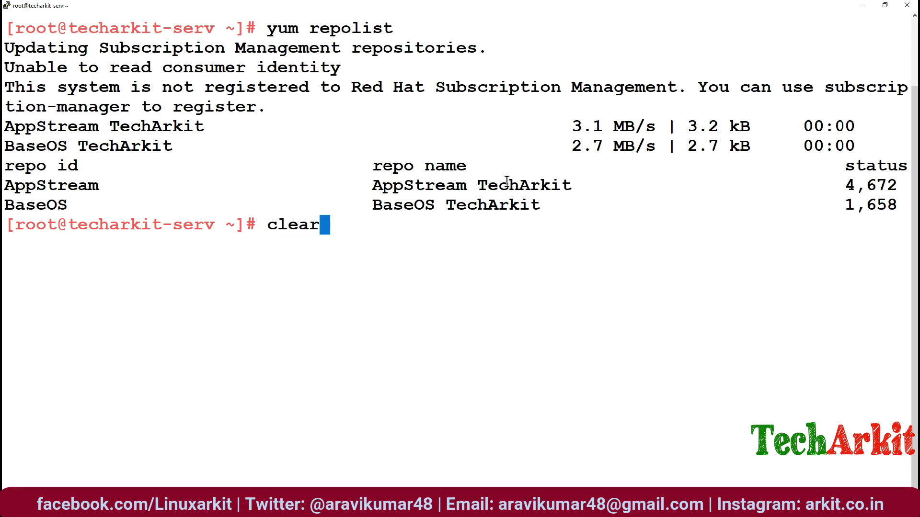
pyautogui.press('Return')
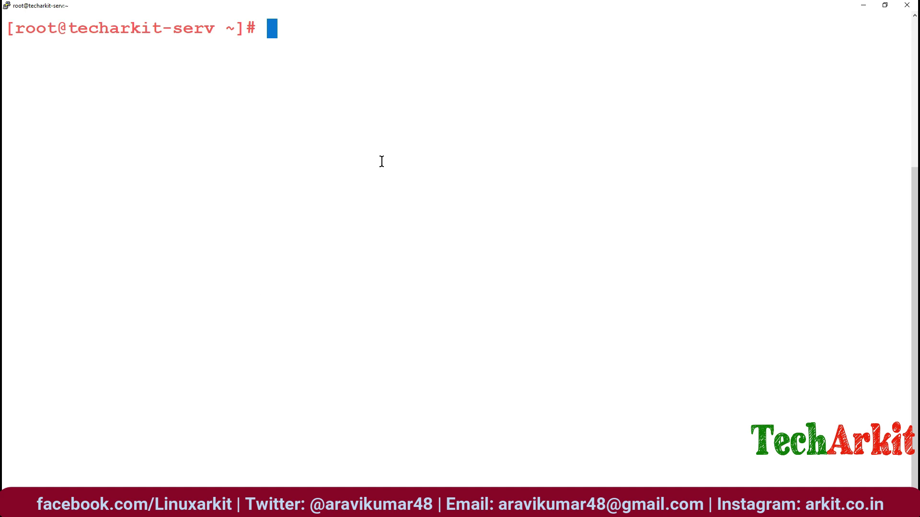
pyautogui.write('yum ')
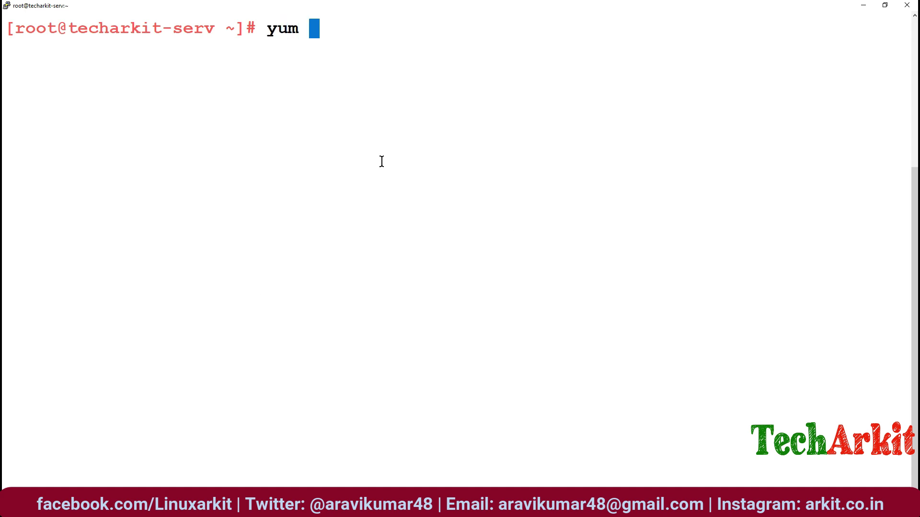
pyautogui.write('install n')
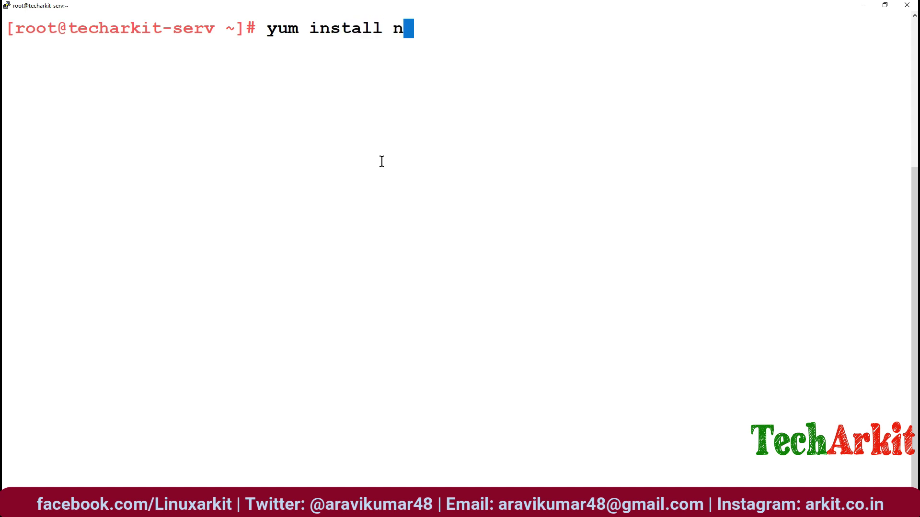
pyautogui.write('gi')
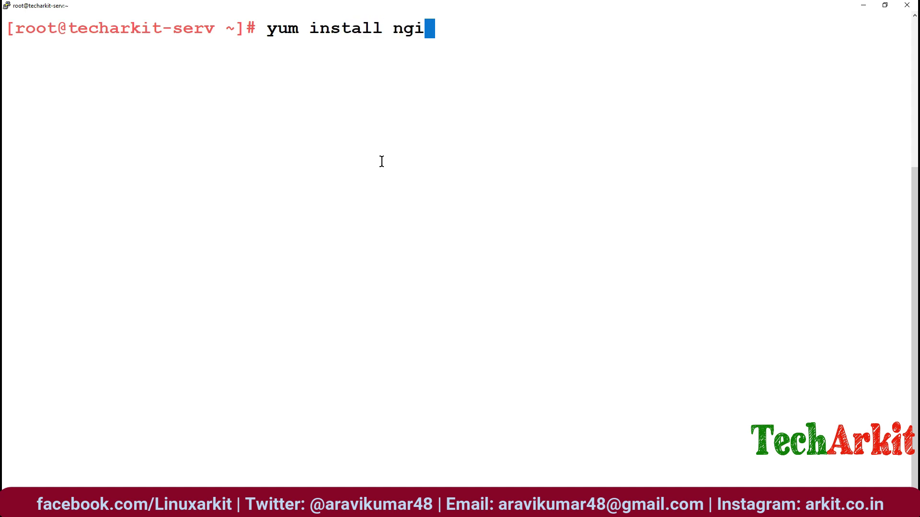
pyautogui.write('nx')
# - Install nginx and its seven dependencies with yum, confirming with y, then clear
pyautogui.press('Return')
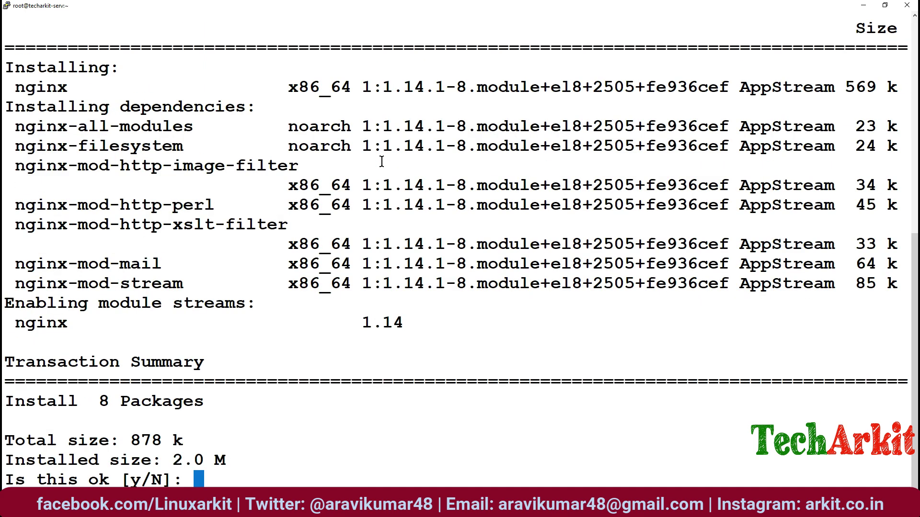
pyautogui.write('y')
pyautogui.press('Return')
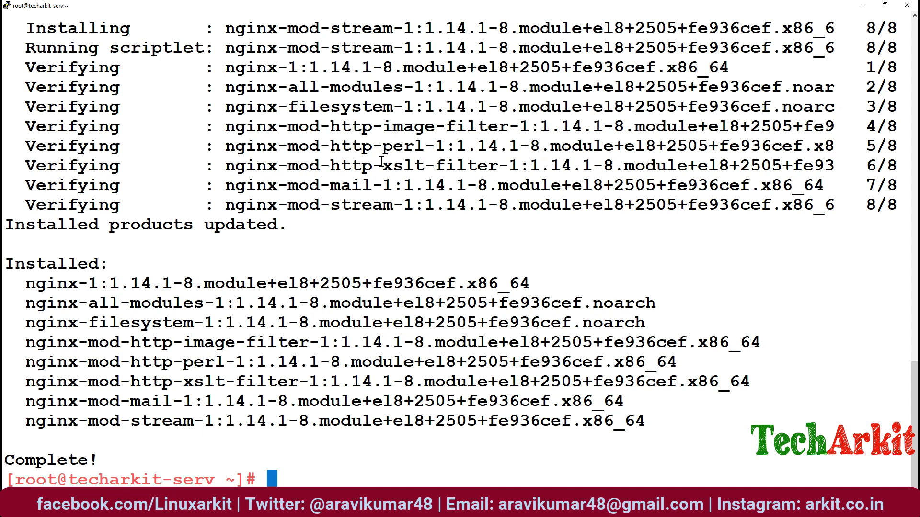
pyautogui.write('clear')
pyautogui.press('Return')
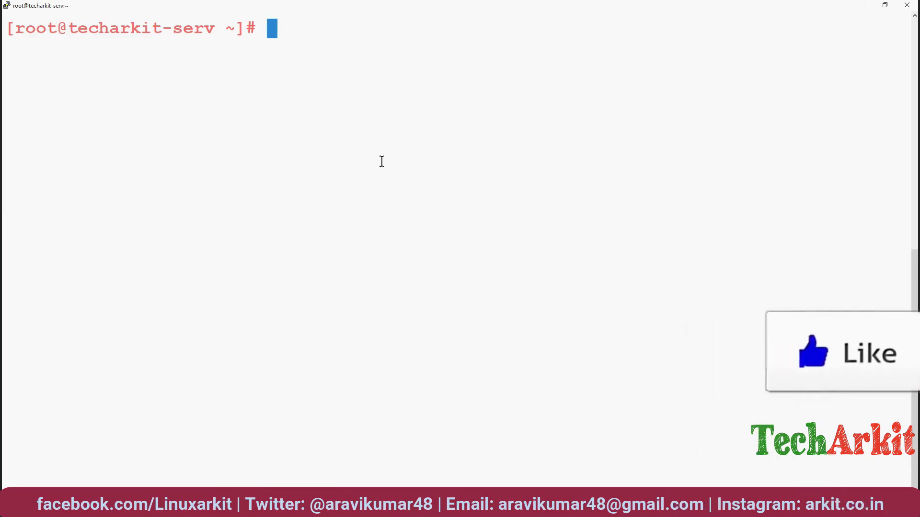
pyautogui.write('system')
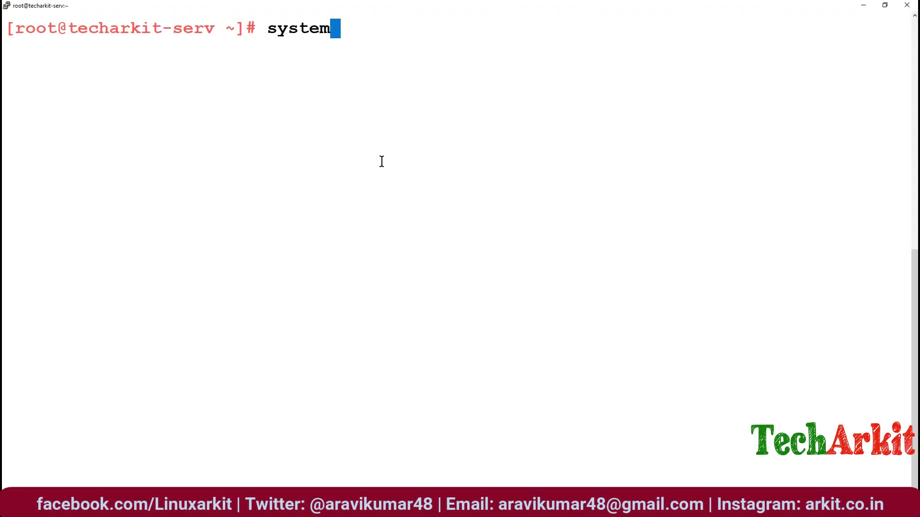
pyautogui.write('ctl enable ')
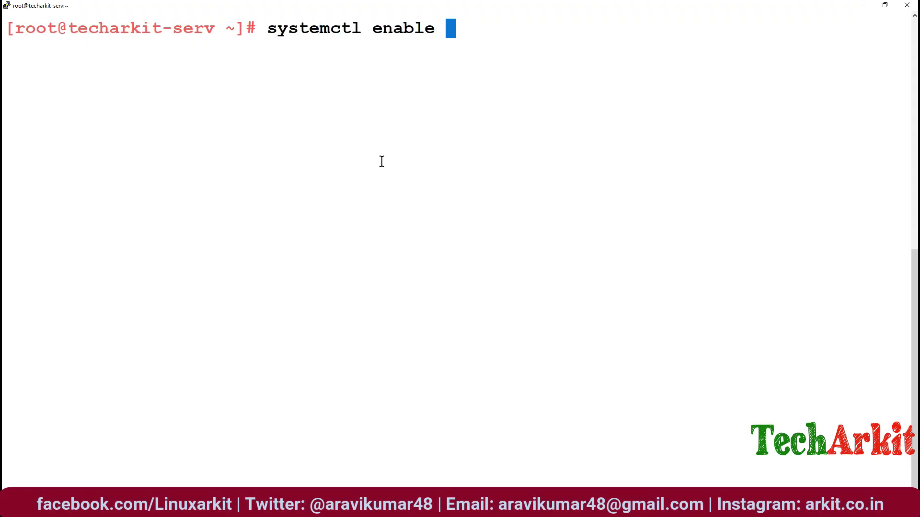
pyautogui.write('ngin')
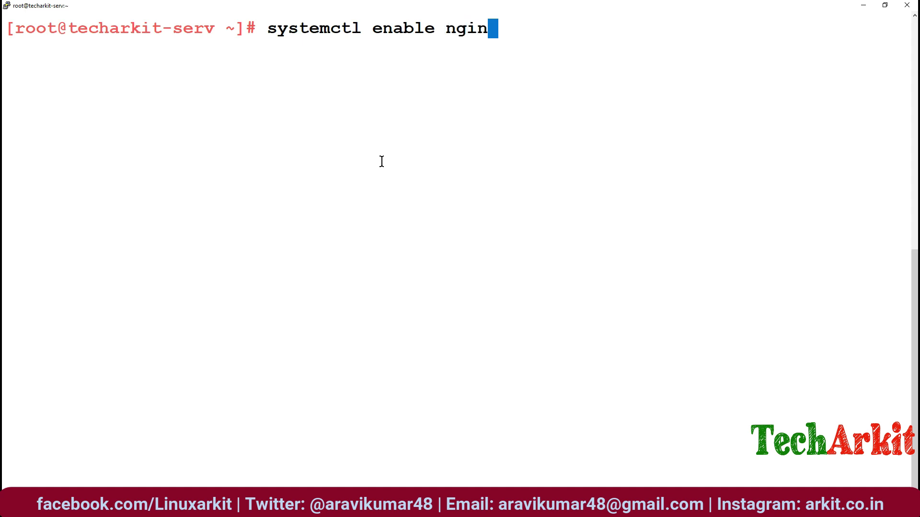
pyautogui.write('x')
# - Enable nginx at boot and start the nginx service with systemctl
pyautogui.press('Return')
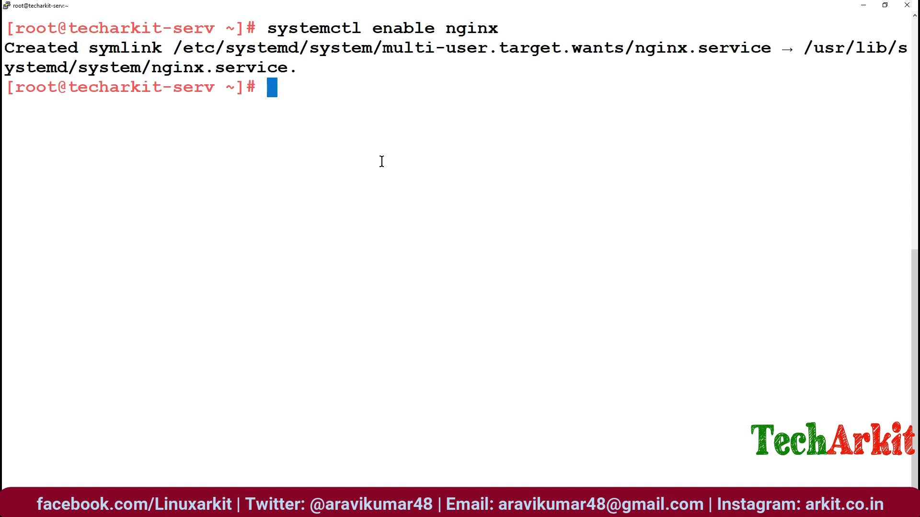
pyautogui.press('Up')
pyautogui.press('Left')
pyautogui.press('Left')
pyautogui.press('Left')
pyautogui.press('Left')
pyautogui.press('Left')
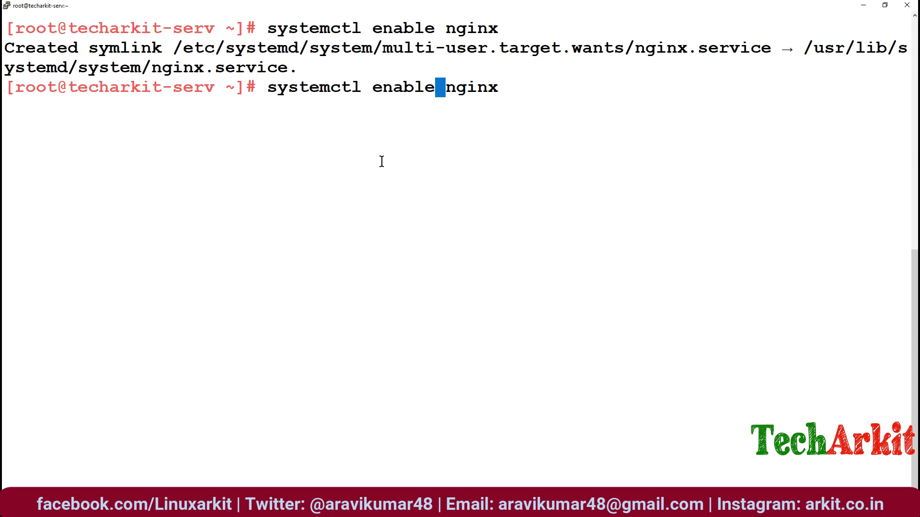
pyautogui.press('BackSpace')
pyautogui.press('BackSpace')
pyautogui.press('BackSpace')
pyautogui.press('BackSpace')
pyautogui.press('BackSpace')
pyautogui.press('BackSpace')
pyautogui.write('start')
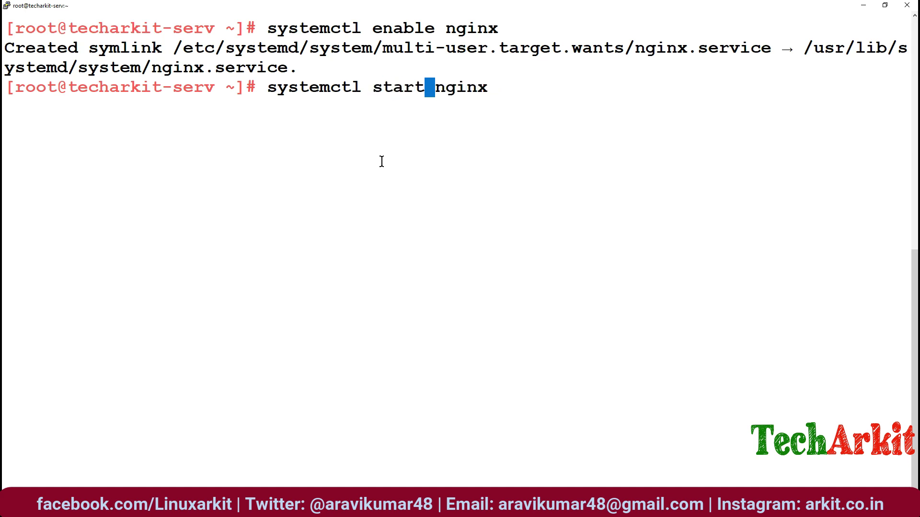
pyautogui.press('Return')
# - Confirm the nginx service status is active (running), then clear the screen
pyautogui.press('Up')
pyautogui.press('BackSpace')
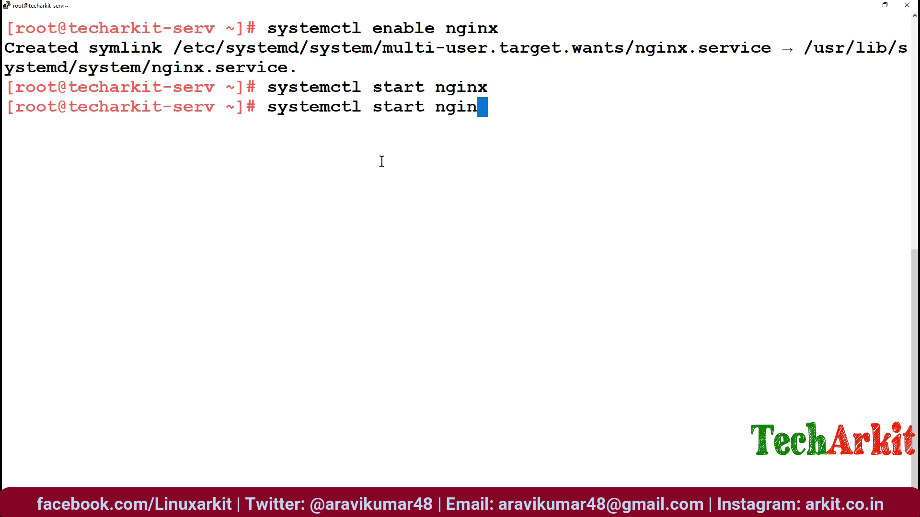
pyautogui.press('BackSpace')
pyautogui.press('BackSpace')
pyautogui.press('BackSpace')
pyautogui.press('BackSpace')
pyautogui.press('BackSpace')
pyautogui.press('BackSpace')
pyautogui.press('BackSpace')
pyautogui.write('tu')
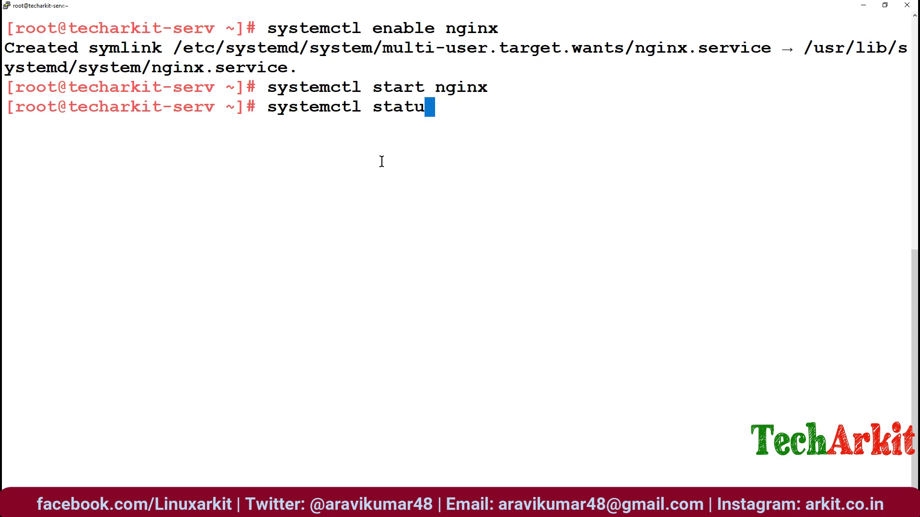
pyautogui.write('s ngi')
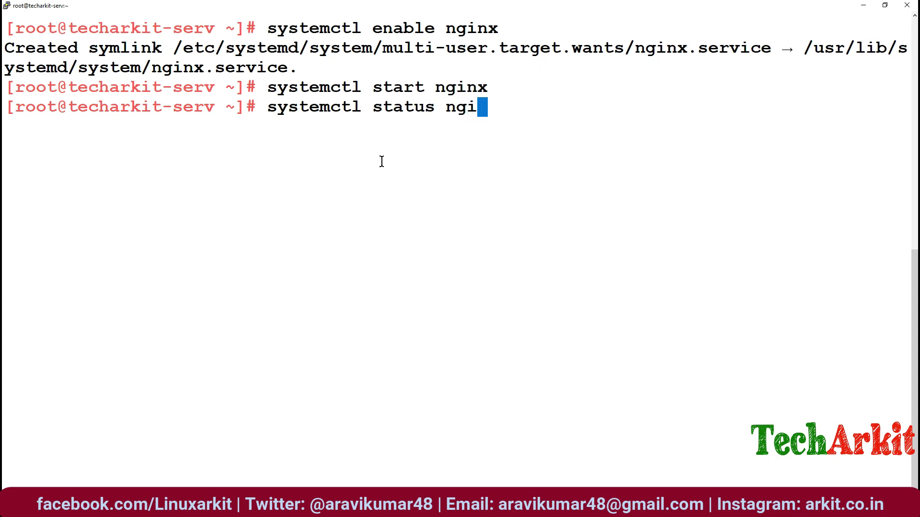
pyautogui.write('nx')
pyautogui.press('Return')
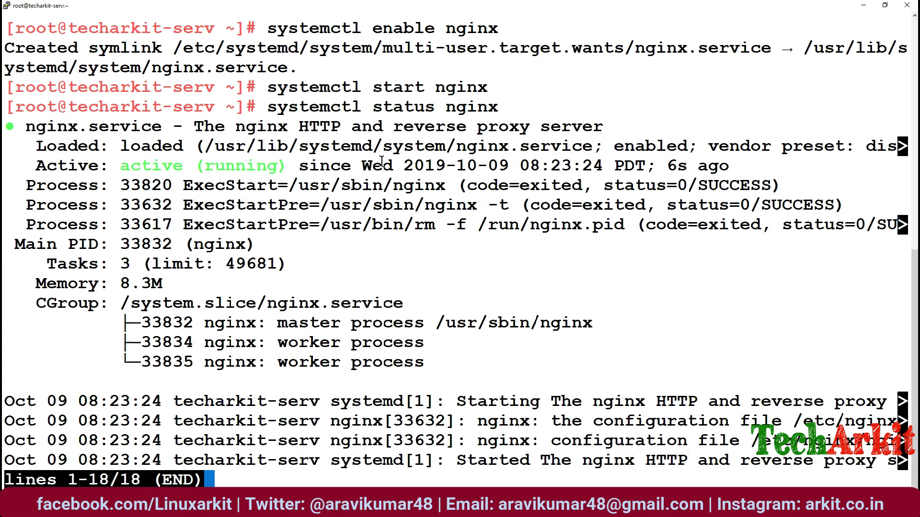
pyautogui.write('qclear')
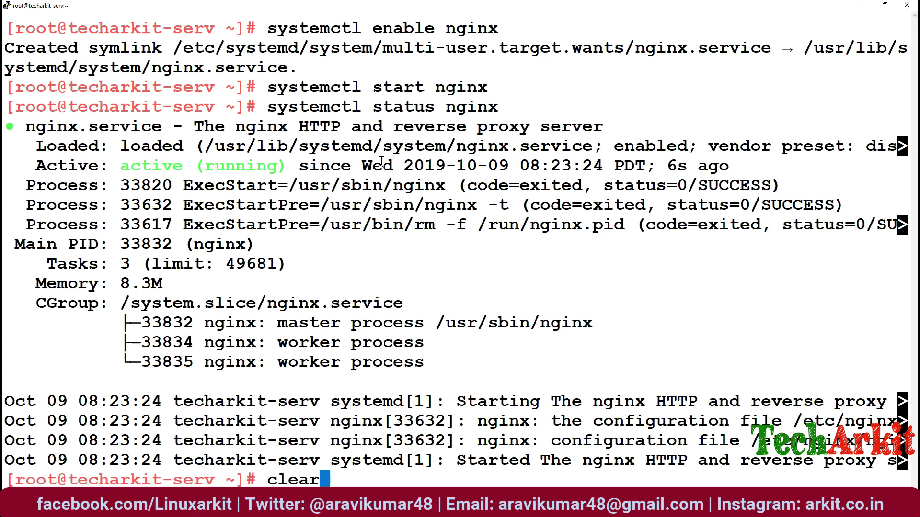
pyautogui.press('Return')
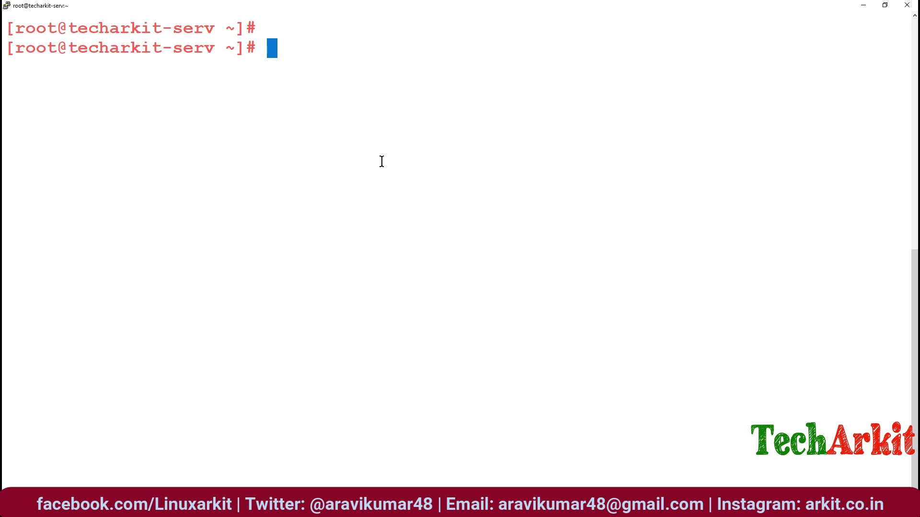
pyautogui.write('fire')
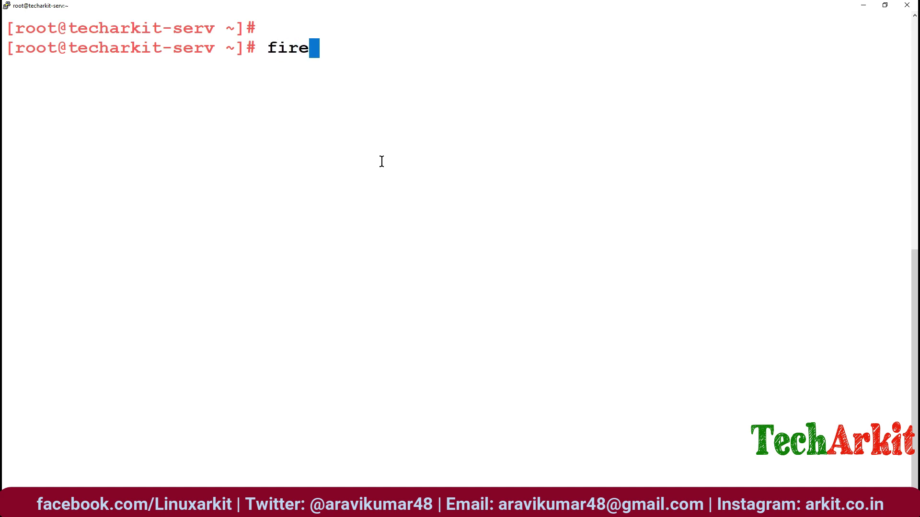
# - Permanently add the http and https services to the firewall with firewall-cmd
pyautogui.press('Tab')
pyautogui.press('Tab')
pyautogui.write('w')
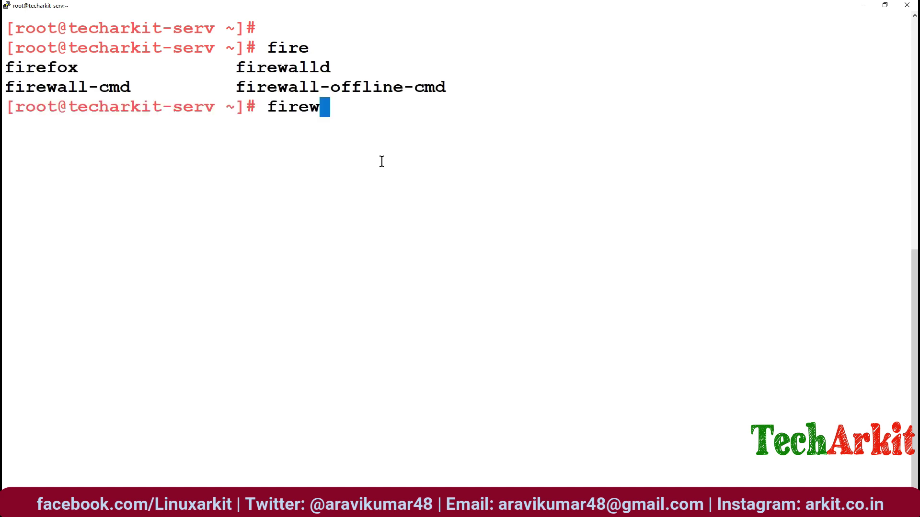
pyautogui.write('all-cm')
pyautogui.press('Tab')
pyautogui.write('--perm')
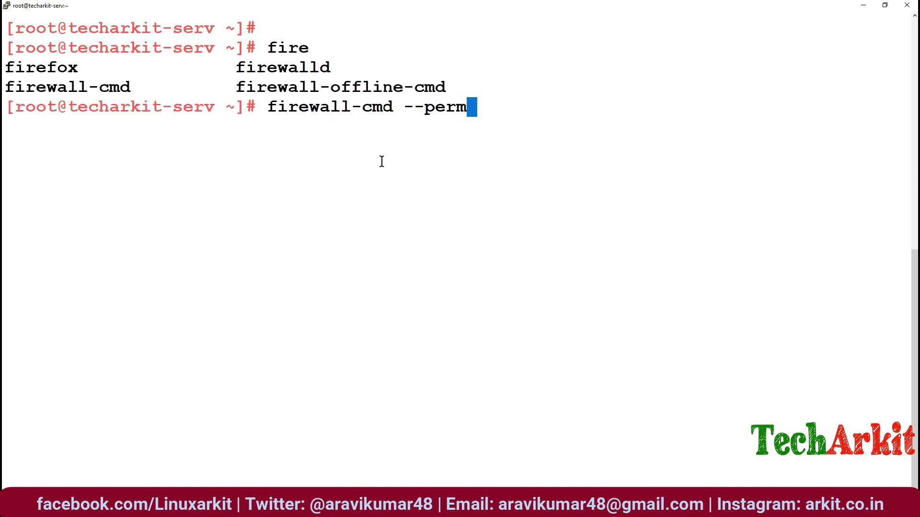
pyautogui.write('an')
pyautogui.press('Tab')
pyautogui.write('-')
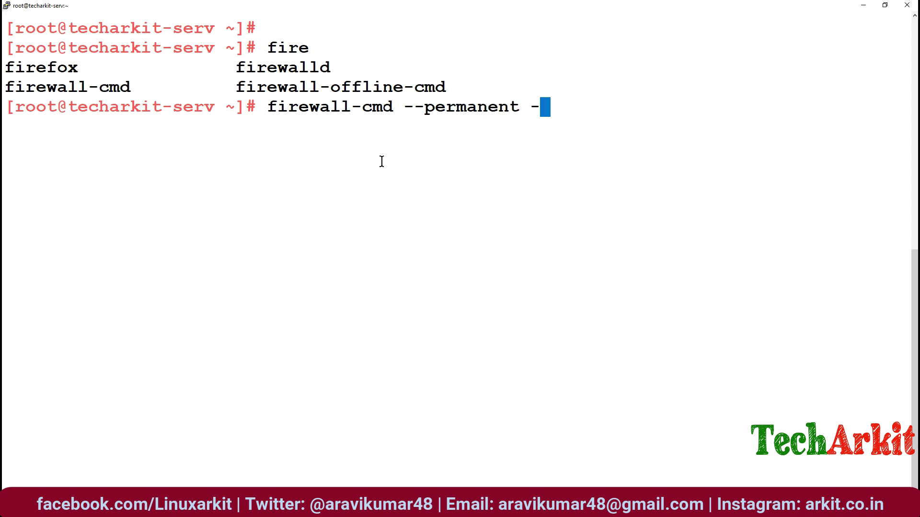
pyautogui.write('-add-se')
pyautogui.press('Tab')
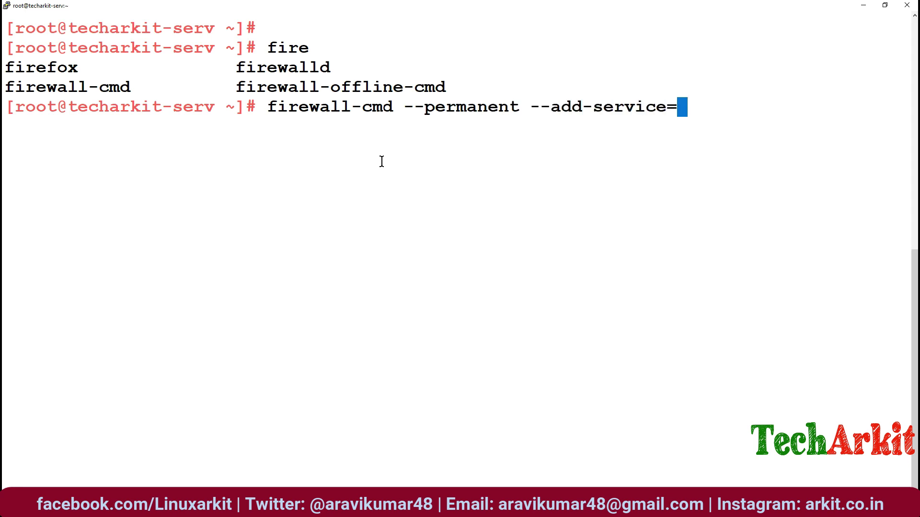
pyautogui.write('http')
pyautogui.press('Return')
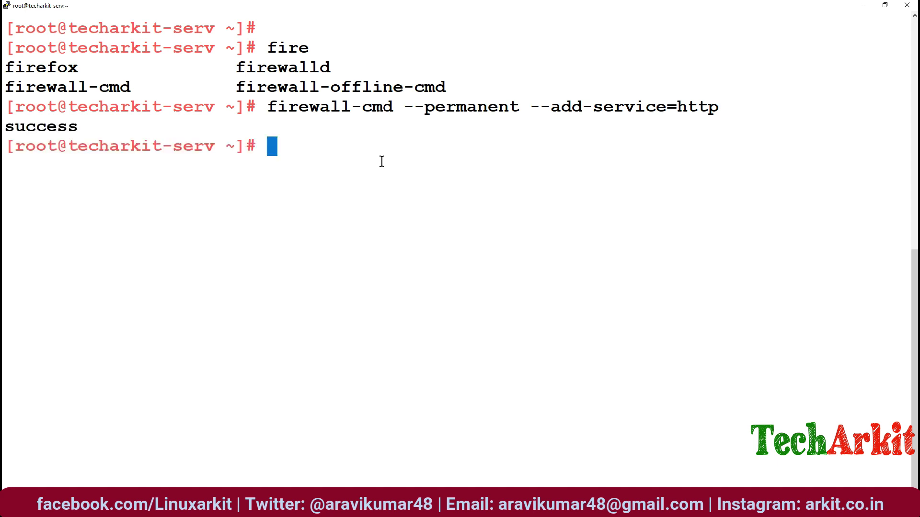
pyautogui.press('Up')
pyautogui.write('s')
pyautogui.press('Return')
# - Reload the firewall, confirm http and https with --list-all, then clear
pyautogui.press('Up')
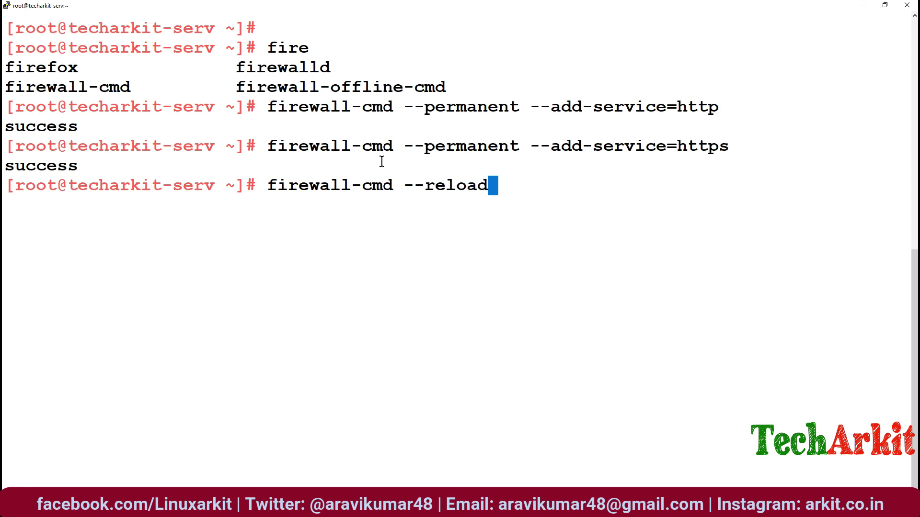
pyautogui.press('Return')
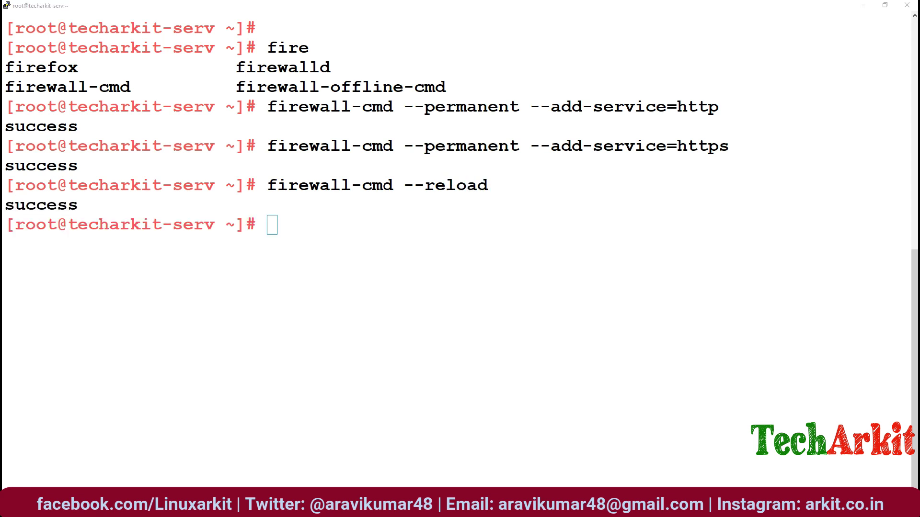
pyautogui.click(340, 270)
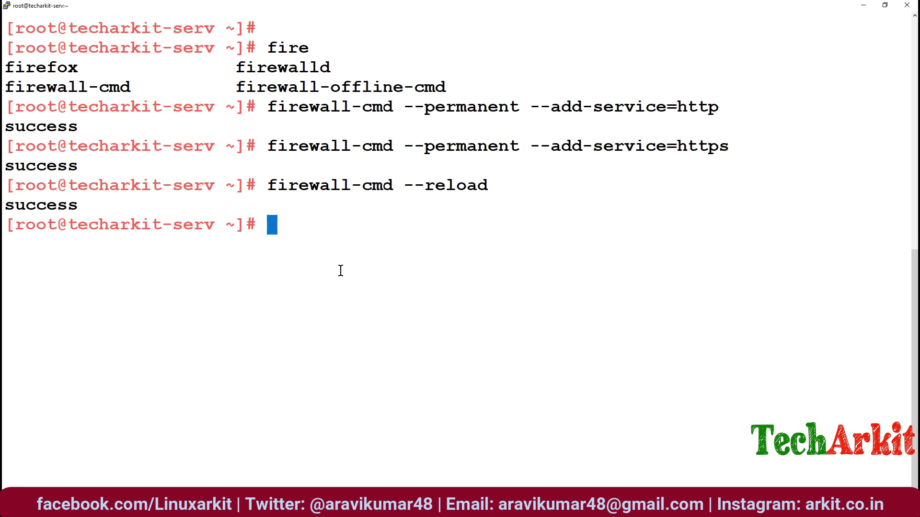
pyautogui.press('Up')
pyautogui.press('BackSpace')
pyautogui.press('BackSpace')
pyautogui.press('BackSpace')
pyautogui.press('BackSpace')
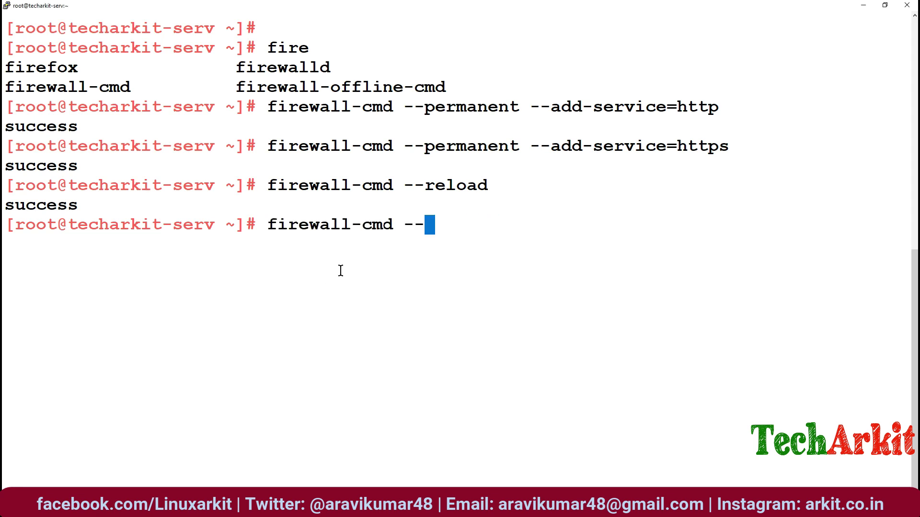
pyautogui.write('list-all')
pyautogui.press('Return')
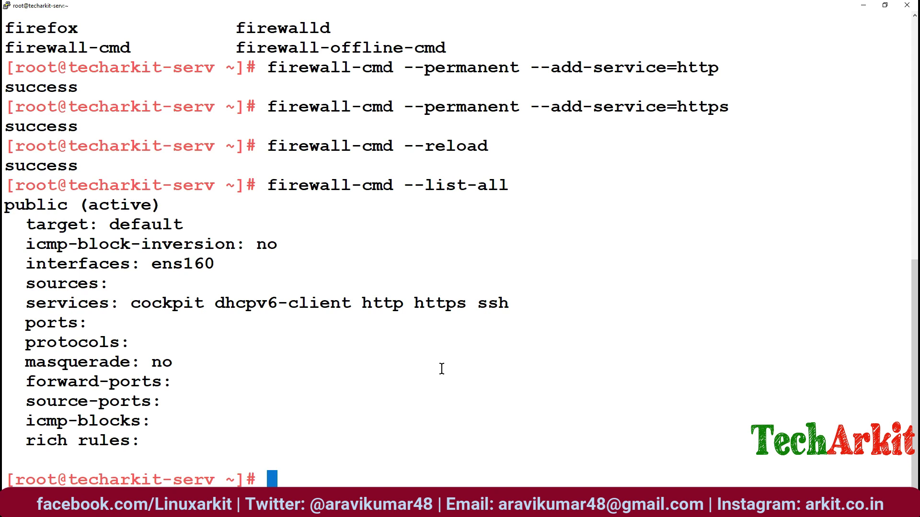
pyautogui.write('clear')
pyautogui.press('Return')
pyautogui.press('Return')
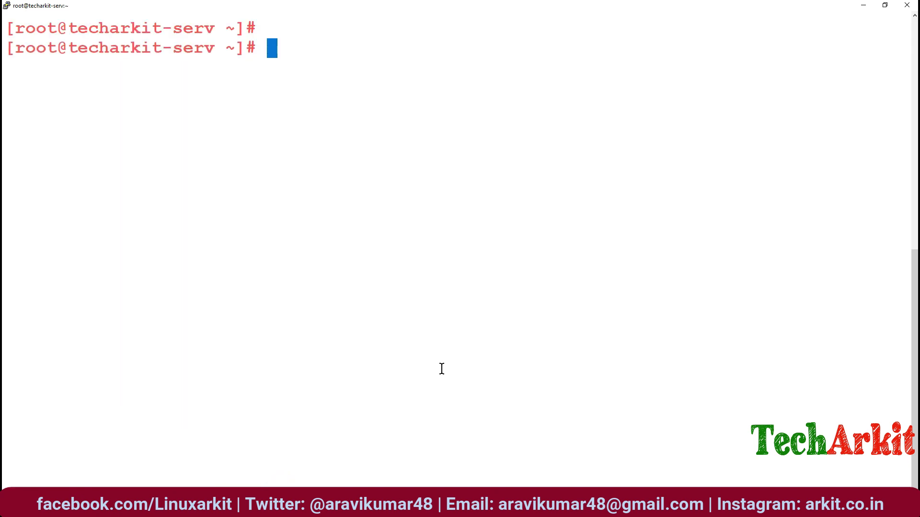
pyautogui.write('i')
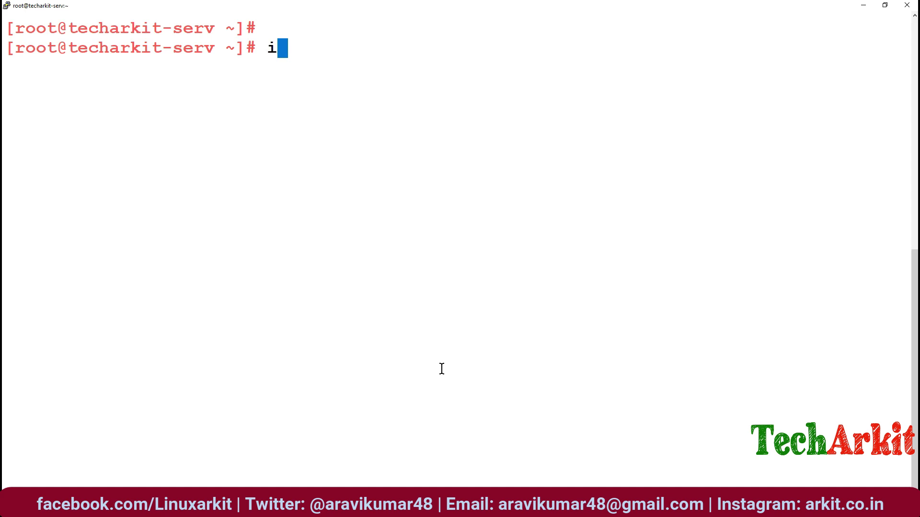
pyautogui.write('p addr')
# - Run ip addr and select the ens160 address 192.168.48.129
pyautogui.press('Return')
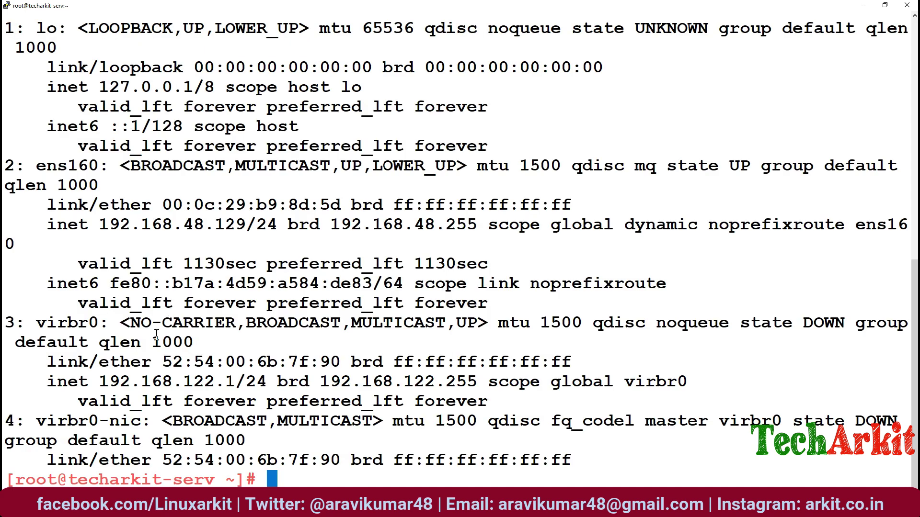
pyautogui.scroll(4, 220, 333)
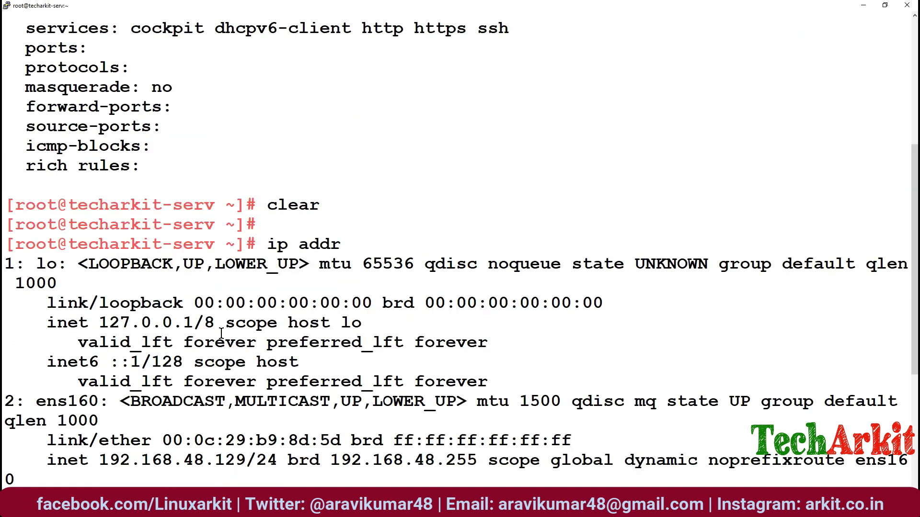
pyautogui.scroll(-4, 221, 326)
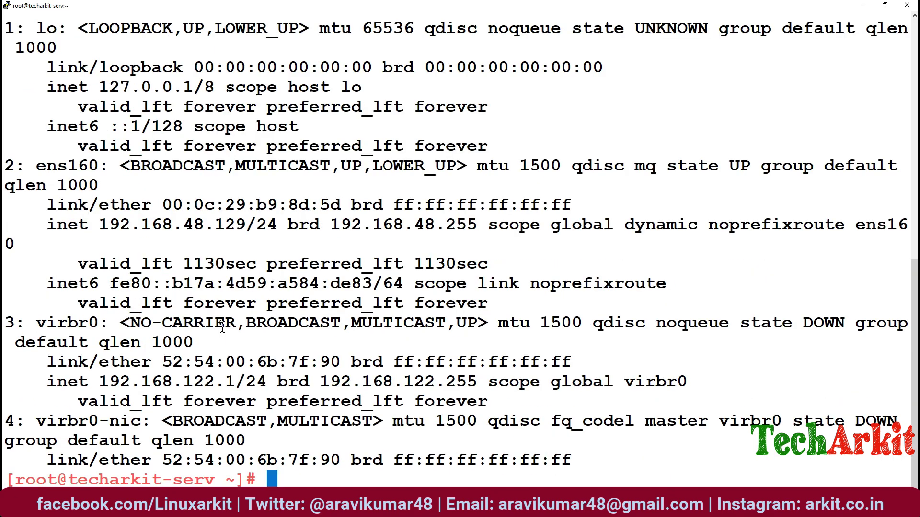
pyautogui.moveTo(99, 225); pyautogui.dragTo(246, 226)
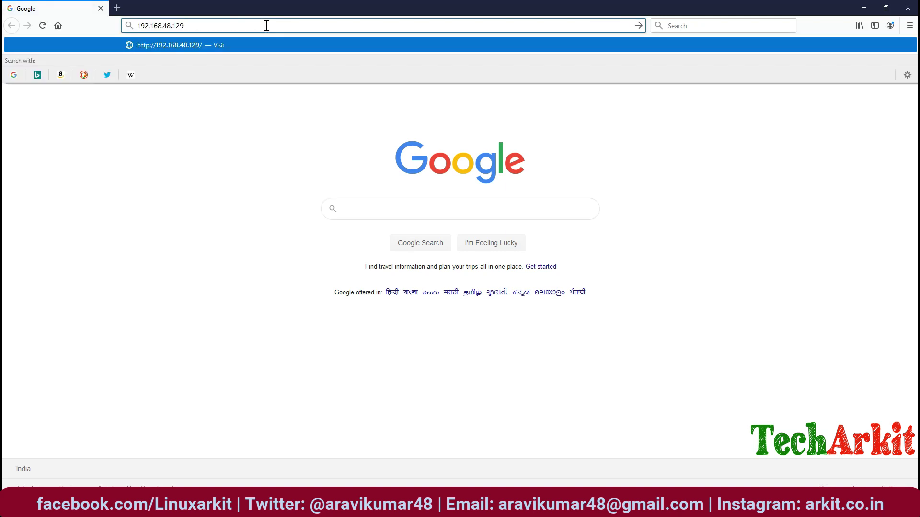
# - Load 192.168.48.129 in Firefox, showing the default NGINX welcome page
pyautogui.press('Return')
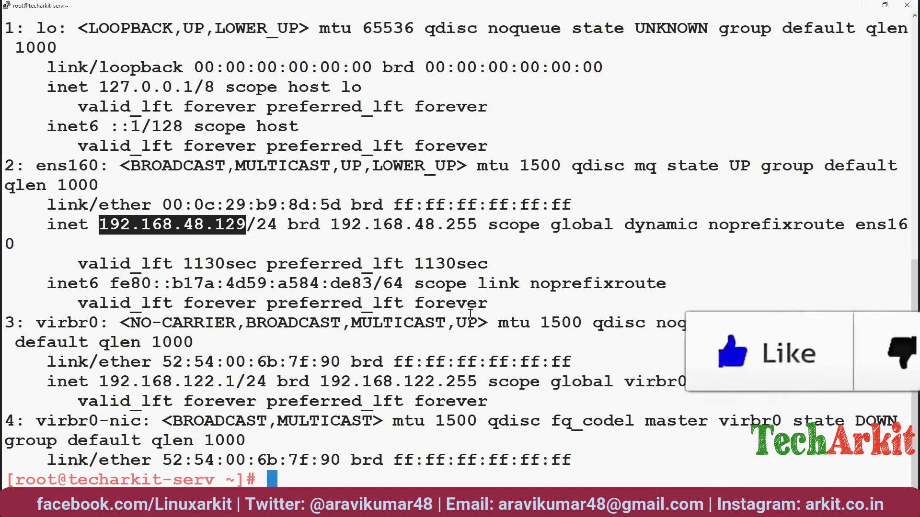
pyautogui.write('clear')
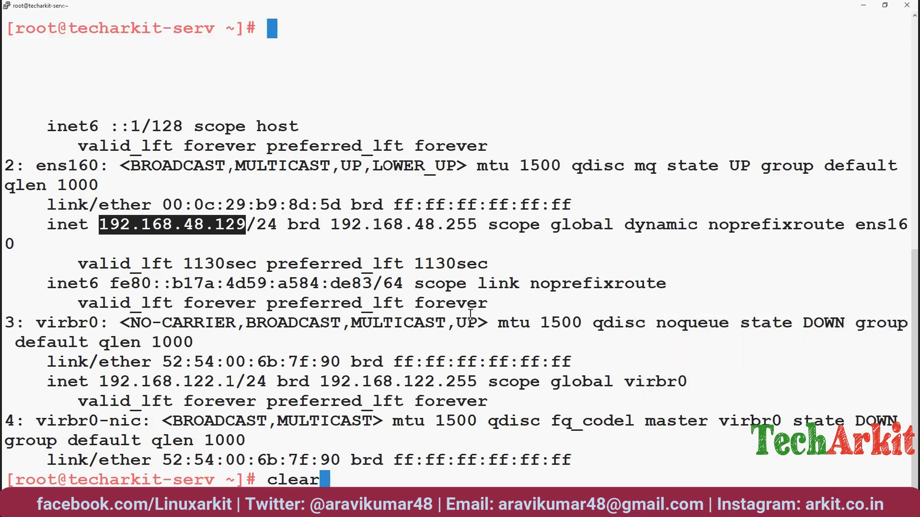
# - Clear the screen, change into /etc/nginx and list its files
pyautogui.press('Return')
pyautogui.write('cd /')
pyautogui.press('BackSpace')
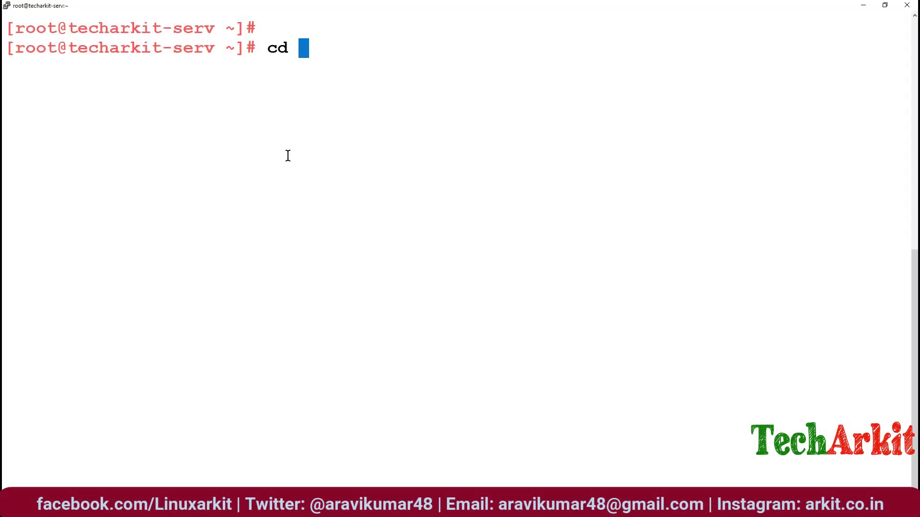
pyautogui.press('BackSpace')
pyautogui.press('BackSpace')
pyautogui.press('BackSpace')
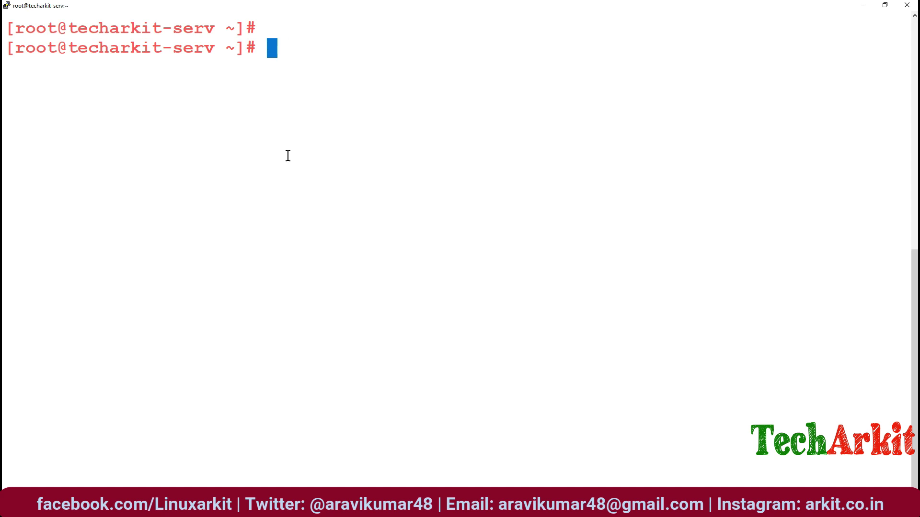
pyautogui.write('cd ')
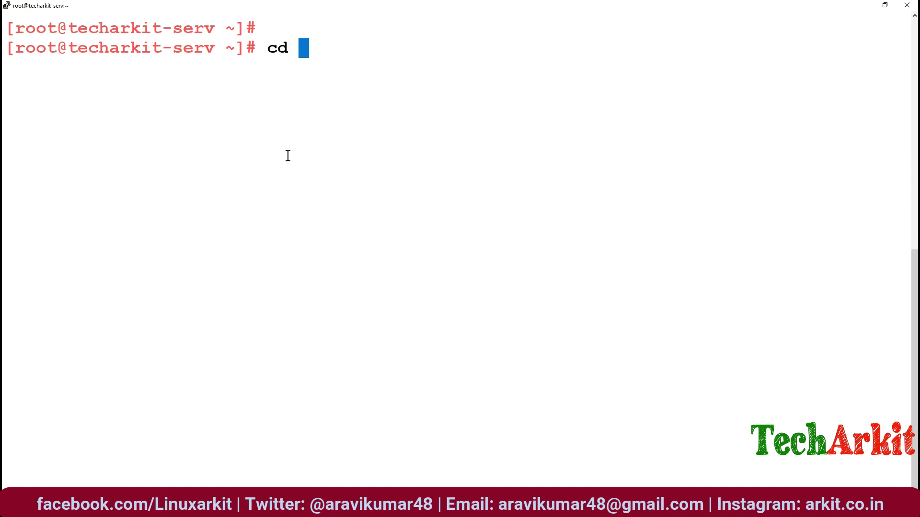
pyautogui.write('/etc/n')
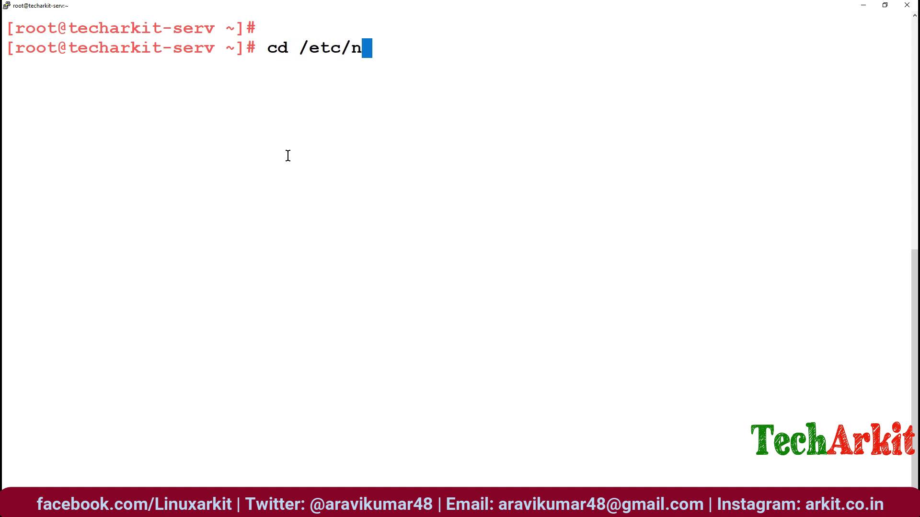
pyautogui.write('ginx/')
pyautogui.press('Return')
pyautogui.write('ls')
pyautogui.press('Return')
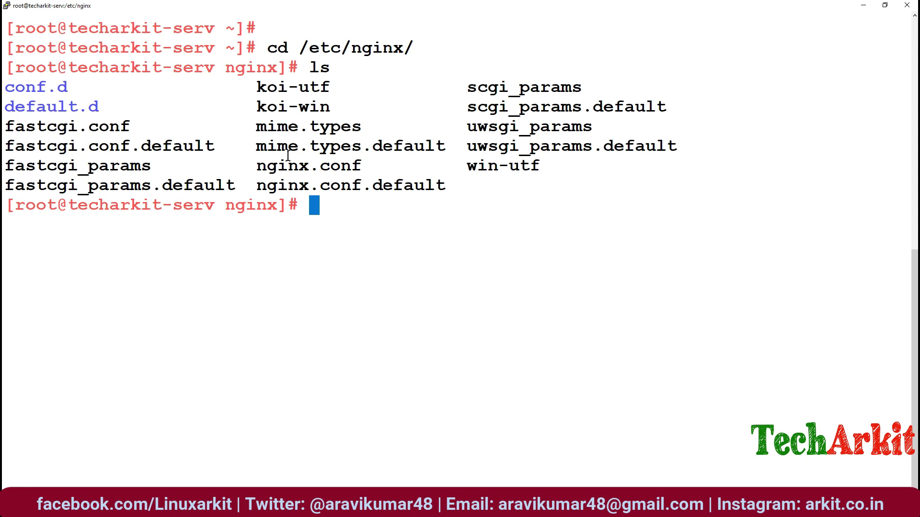
# - Open nginx.conf in vim using the copied file name
pyautogui.doubleClick(319, 170)
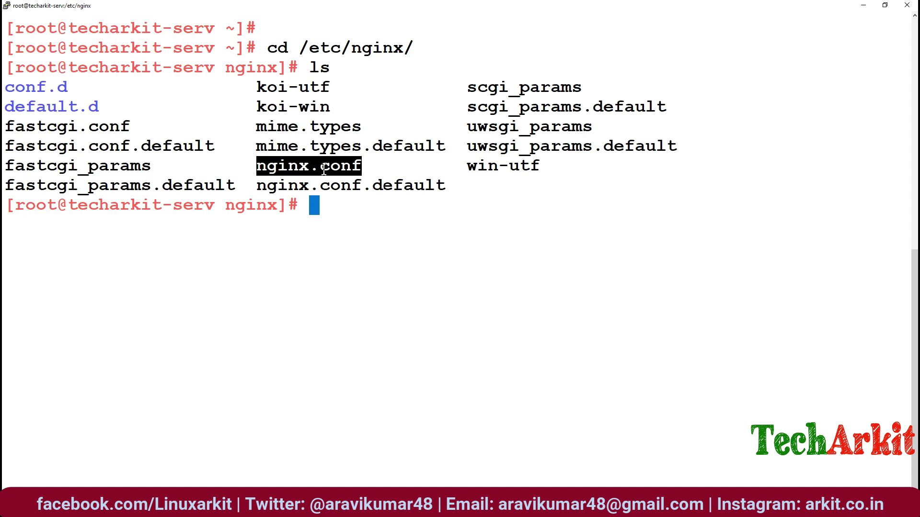
pyautogui.write('vim')
pyautogui.rightClick(403, 253)
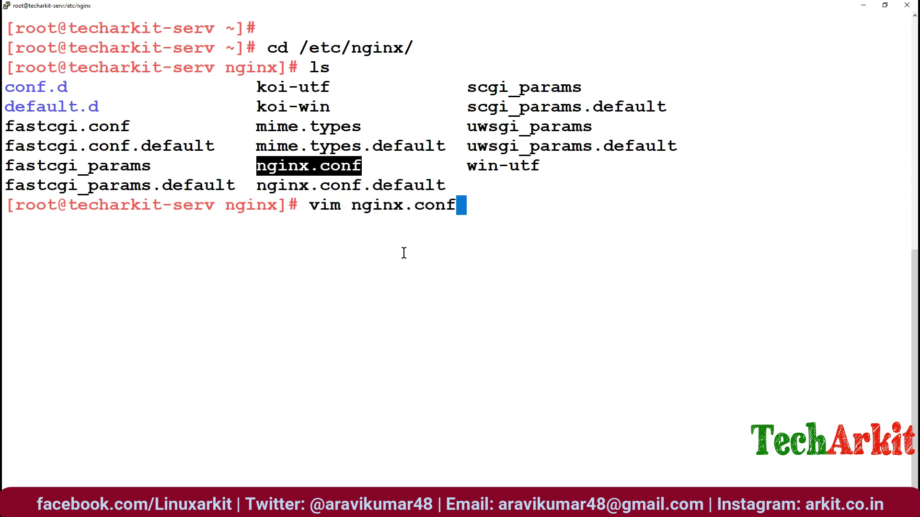
pyautogui.press('Down')
pyautogui.press('Down')
pyautogui.press('Down')
pyautogui.press('Down')
pyautogui.press('Down')
pyautogui.press('Down')
pyautogui.press('Down')
pyautogui.press('Down')
pyautogui.press('Down')
pyautogui.press('Down')
pyautogui.press('Down')
pyautogui.press('Down')
pyautogui.press('Down')
pyautogui.press('Down')
# - Scroll through nginx.conf, reviewing the http block, default server, error pages and TLS section
pyautogui.press('Down')
pyautogui.press('Down')
pyautogui.press('Down')
pyautogui.press('Down')
pyautogui.press('Down')
pyautogui.press('Down')
pyautogui.press('Down')
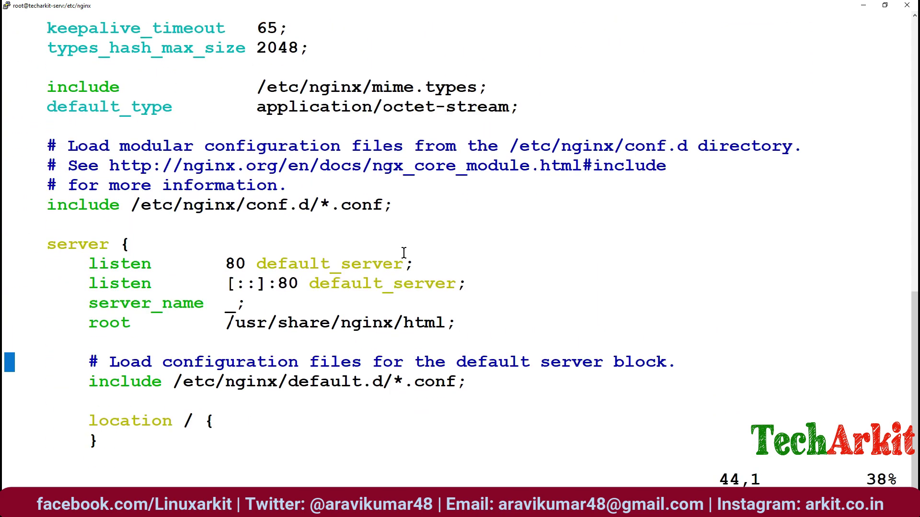
pyautogui.press('Down')
pyautogui.press('Down')
pyautogui.press('Down')
pyautogui.press('Down')
pyautogui.press('Down')
pyautogui.press('Down')
pyautogui.press('Down')
pyautogui.press('Down')
pyautogui.press('Down')
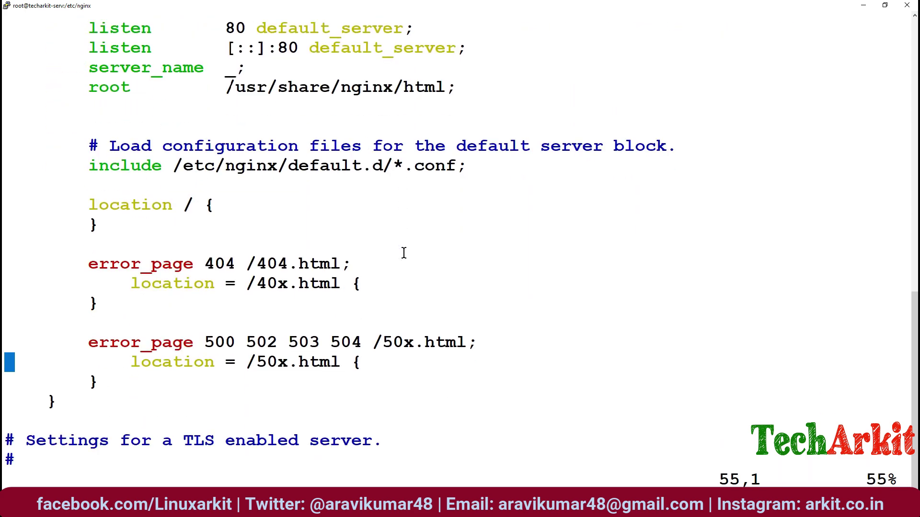
pyautogui.press('Down')
pyautogui.press('Down')
pyautogui.press('Down')
pyautogui.press('Down')
pyautogui.press('Down')
pyautogui.press('Down')
pyautogui.press('Down')
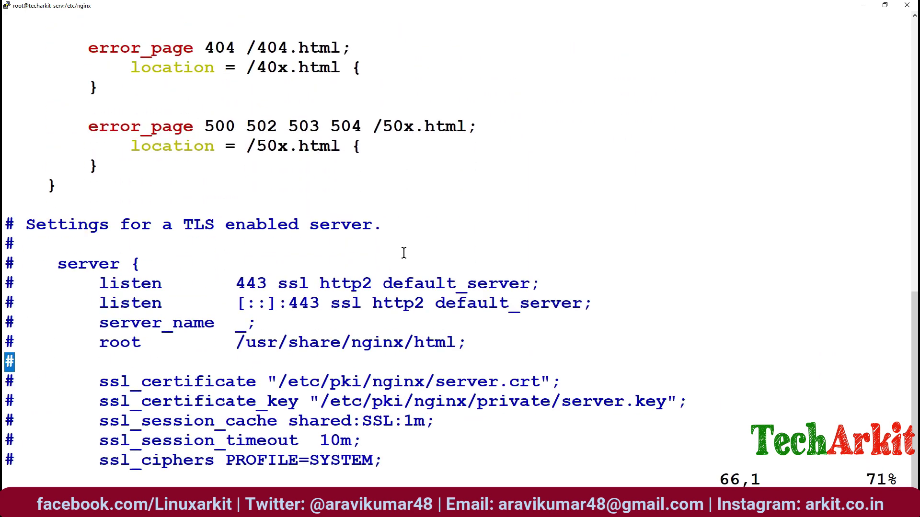
pyautogui.press('Down')
pyautogui.press('Down')
pyautogui.press('Down')
pyautogui.press('Down')
pyautogui.press('Down')
pyautogui.press('Down')
pyautogui.press('Down')
pyautogui.press('Down')
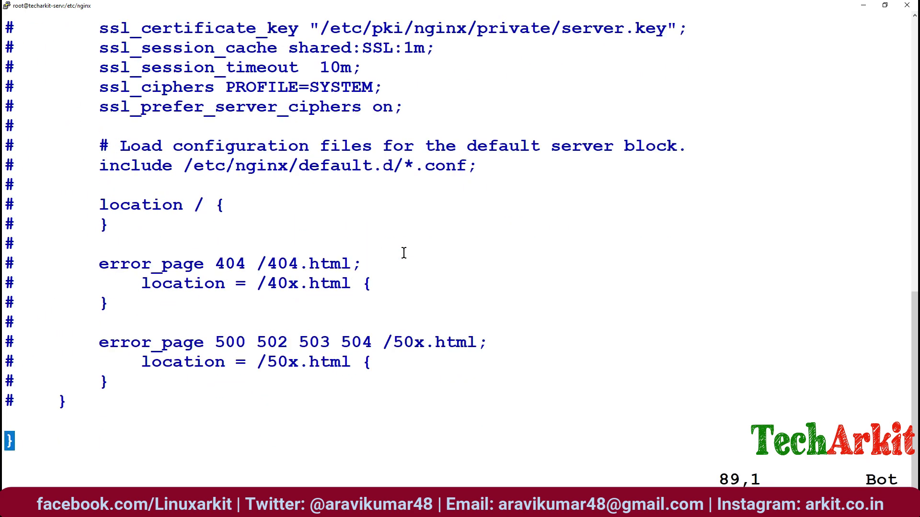
pyautogui.press('Down')
pyautogui.press('Up')
pyautogui.press('Up')
pyautogui.press('Up')
pyautogui.press('Up')
pyautogui.press('Up')
pyautogui.press('Up')
pyautogui.press('Up')
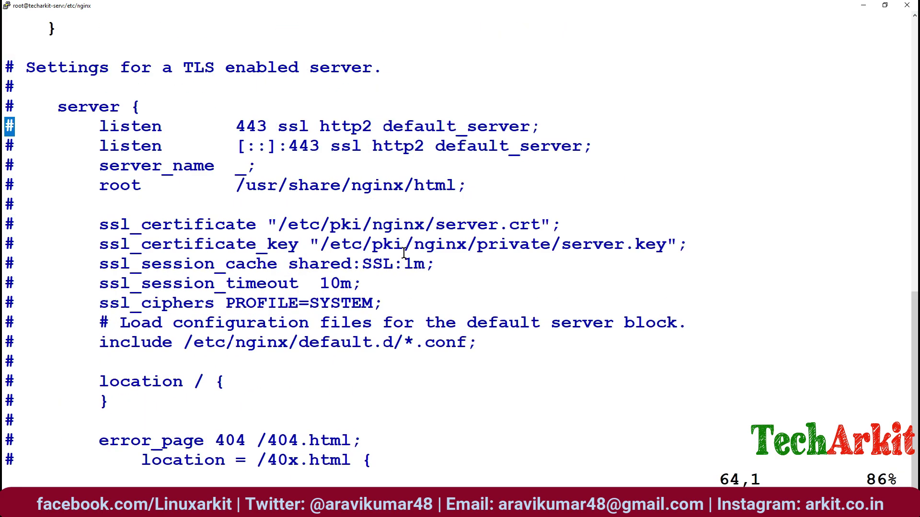
pyautogui.press('Up')
pyautogui.press('Up')
pyautogui.press('Up')
pyautogui.press('Up')
pyautogui.press('Up')
pyautogui.press('Up')
pyautogui.press('Up')
pyautogui.press('Up')
pyautogui.press('Up')
pyautogui.press('Up')
pyautogui.press('Up')
pyautogui.press('Up')
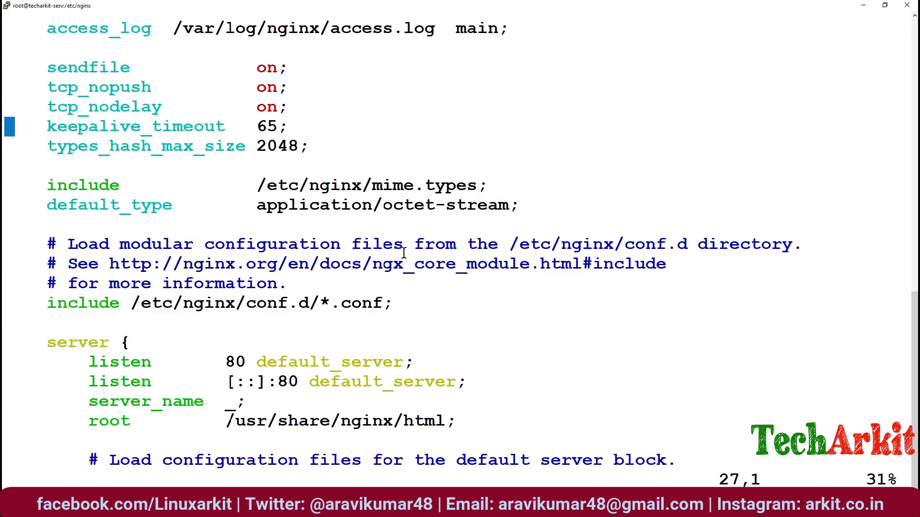
pyautogui.press('Up')
pyautogui.press('Up')
pyautogui.press('Up')
pyautogui.press('Up')
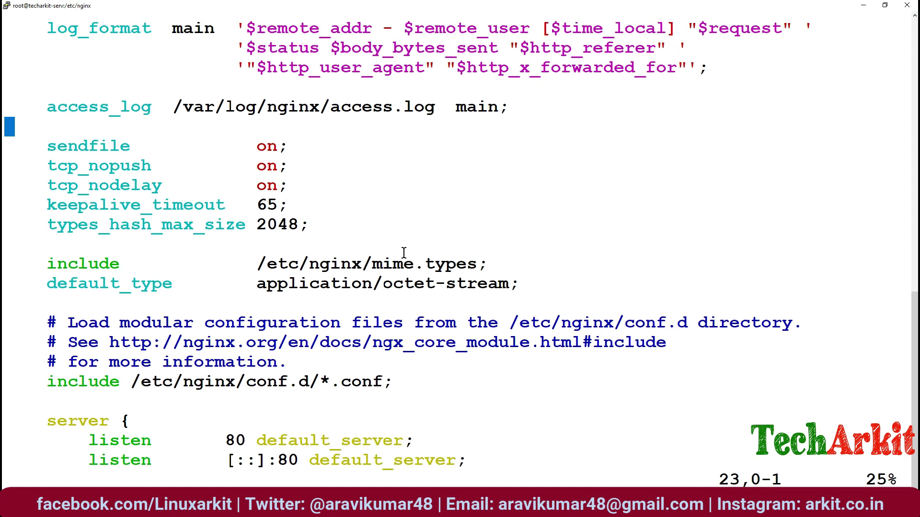
pyautogui.press('Down')
pyautogui.press('Down')
pyautogui.press('Down')
pyautogui.press('Down')
pyautogui.press('Up')
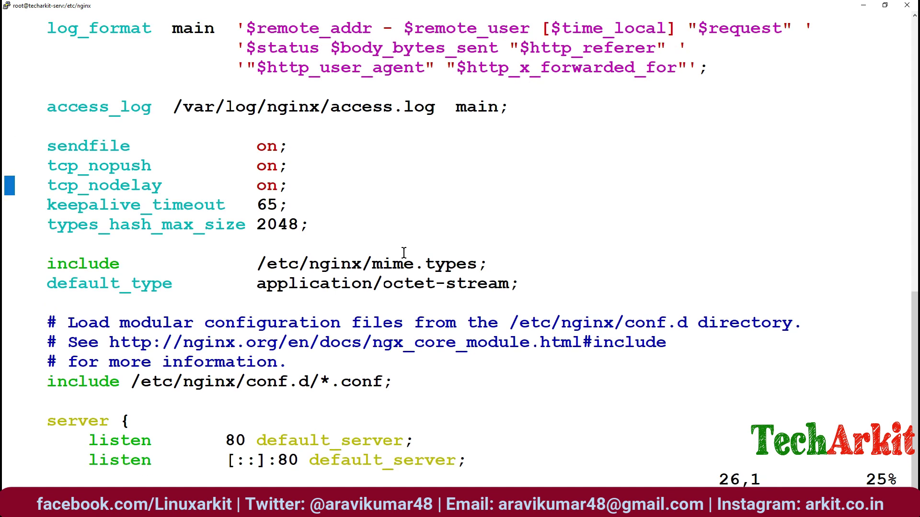
pyautogui.press('Up')
pyautogui.press('Up')
pyautogui.press('Up')
pyautogui.press('Up')
pyautogui.press('Up')
pyautogui.press('Up')
pyautogui.press('Up')
pyautogui.press('Down')
pyautogui.press('Down')
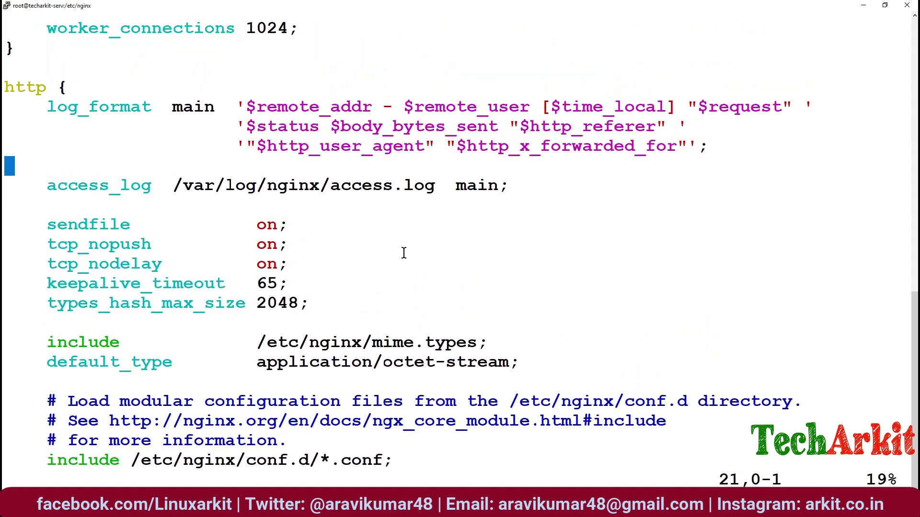
pyautogui.press('Up')
pyautogui.press('Up')
pyautogui.press('Up')
pyautogui.press('Down')
pyautogui.press('Down')
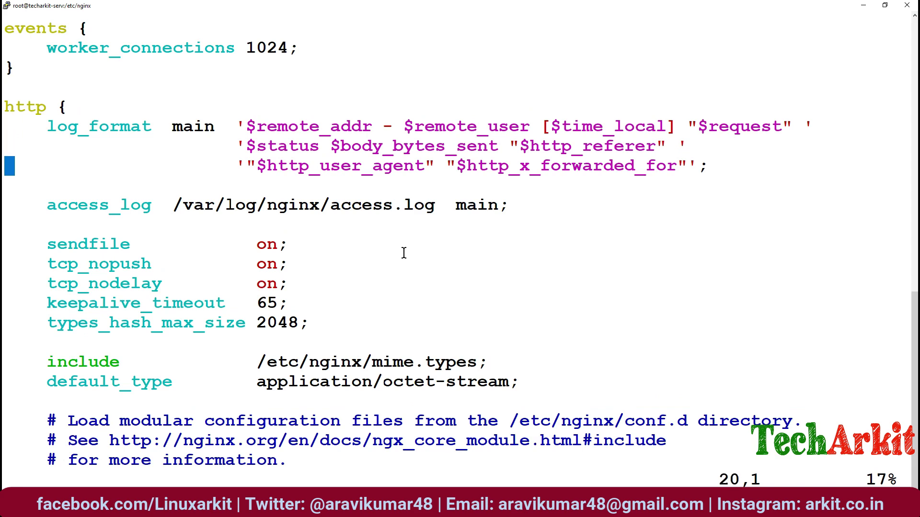
pyautogui.press('Down')
pyautogui.press('Down')
pyautogui.press('Down')
pyautogui.press('Down')
pyautogui.press('Down')
pyautogui.press('Up')
pyautogui.press('Up')
pyautogui.press('Up')
pyautogui.press('Up')
pyautogui.press('Up')
pyautogui.press('Up')
pyautogui.press('Down')
pyautogui.press('Down')
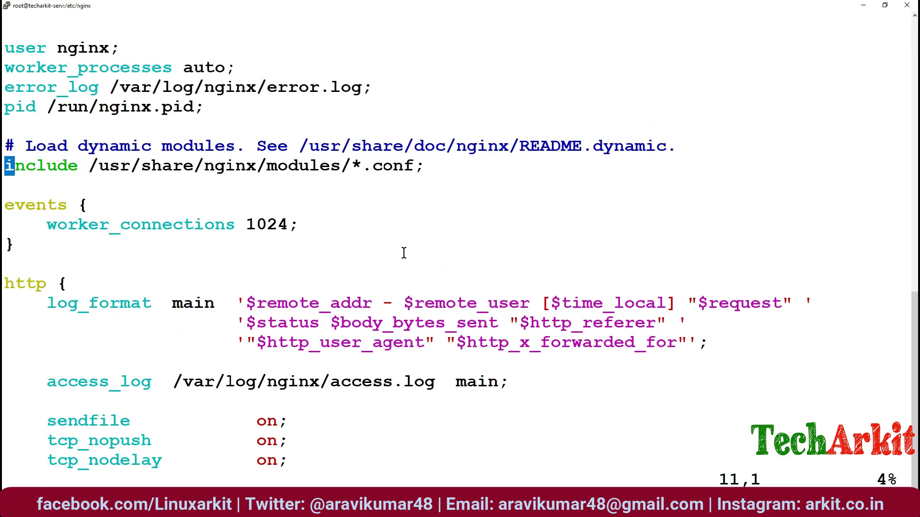
pyautogui.press('Up')
pyautogui.press('Up')
pyautogui.press('Up')
pyautogui.press('Up')
pyautogui.press('Up')
pyautogui.press('Up')
pyautogui.press('Up')
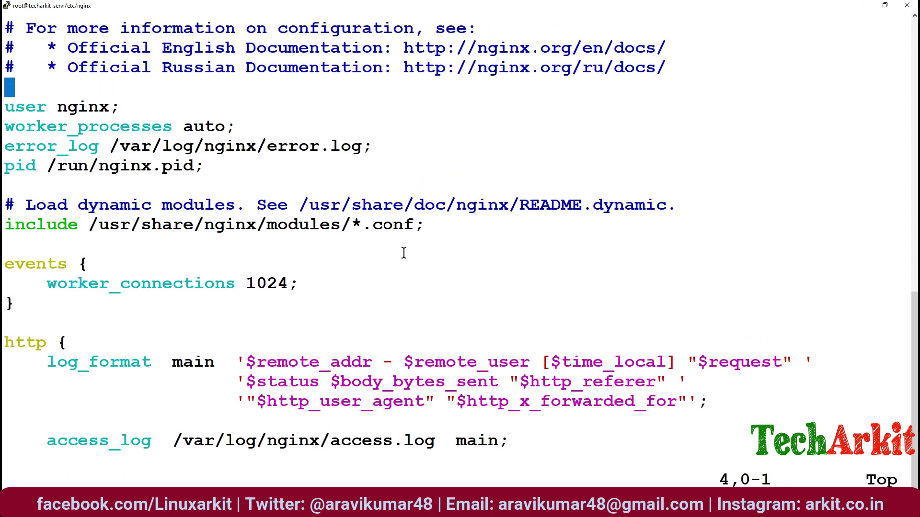
pyautogui.press('Down')
pyautogui.press('Down')
pyautogui.press('Down')
pyautogui.press('Up')
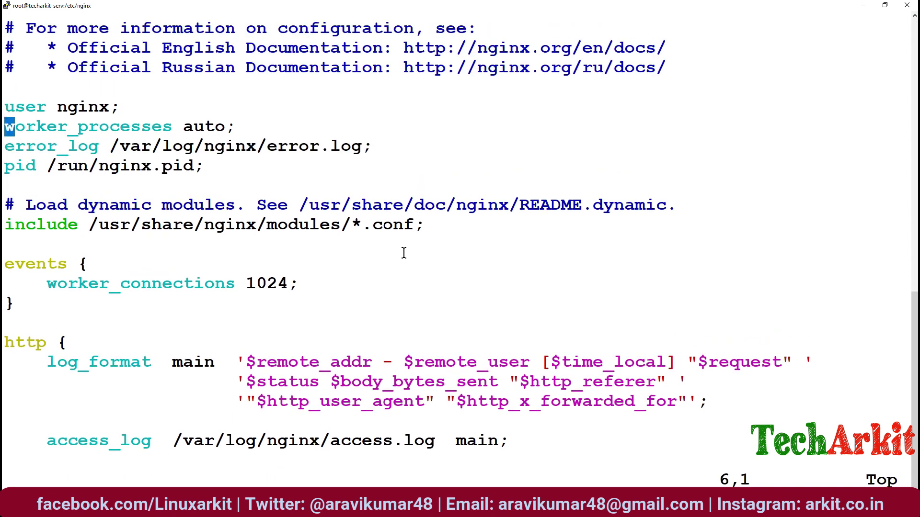
pyautogui.press('Up')
pyautogui.press('Up')
pyautogui.press('Up')
pyautogui.press('Up')
pyautogui.press('Up')
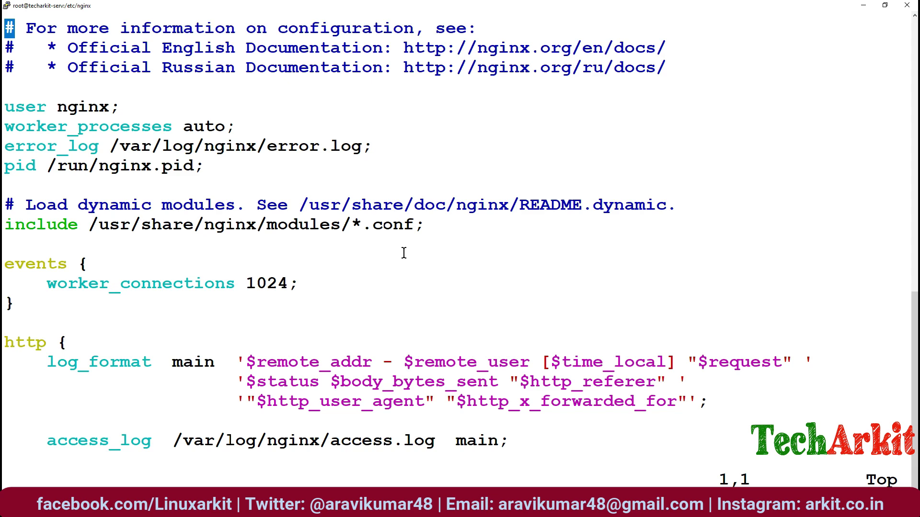
pyautogui.write(':wq')
# - Save and quit nginx.conf with :wq, then clear and return home
pyautogui.press('Return')
pyautogui.write('clea')
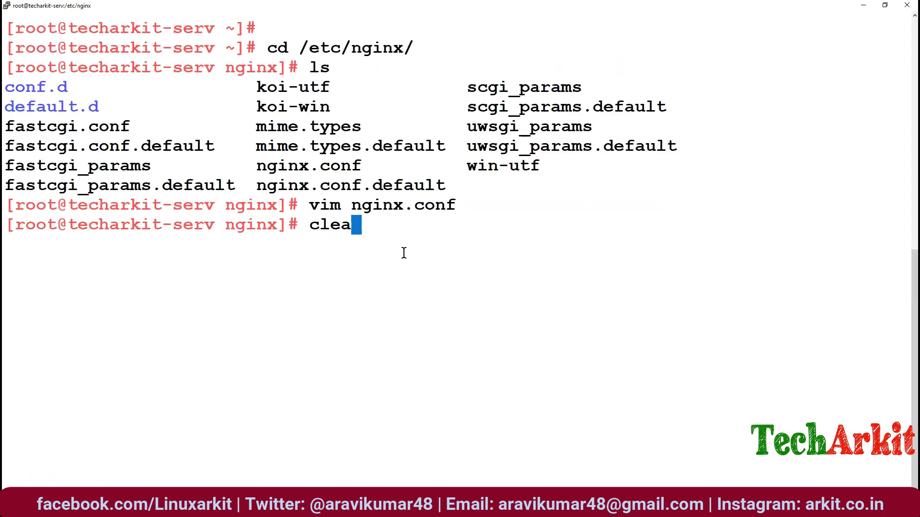
pyautogui.write('r')
pyautogui.press('Return')
pyautogui.write('cd')
pyautogui.press('Return')
pyautogui.press('Return')
pyautogui.write('clear')
pyautogui.press('Return')
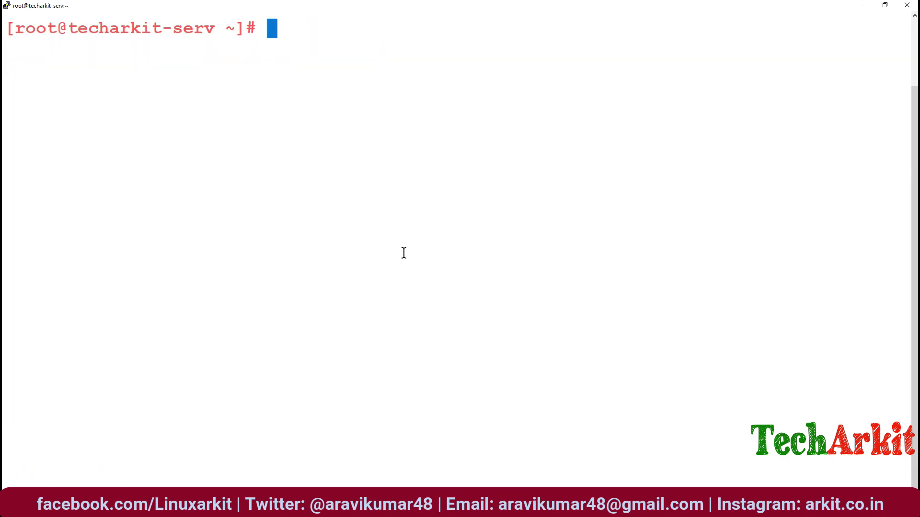
pyautogui.press('Return')
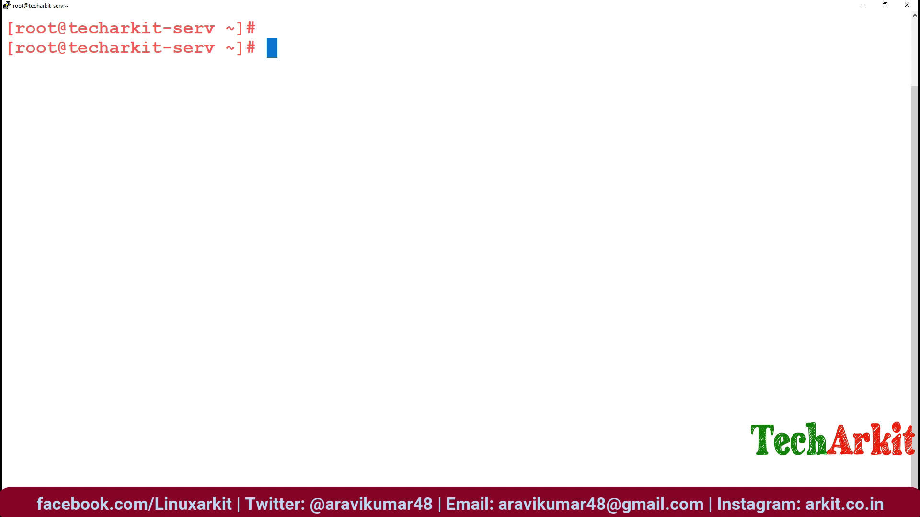
pyautogui.hotkey('ctrl', 'l')
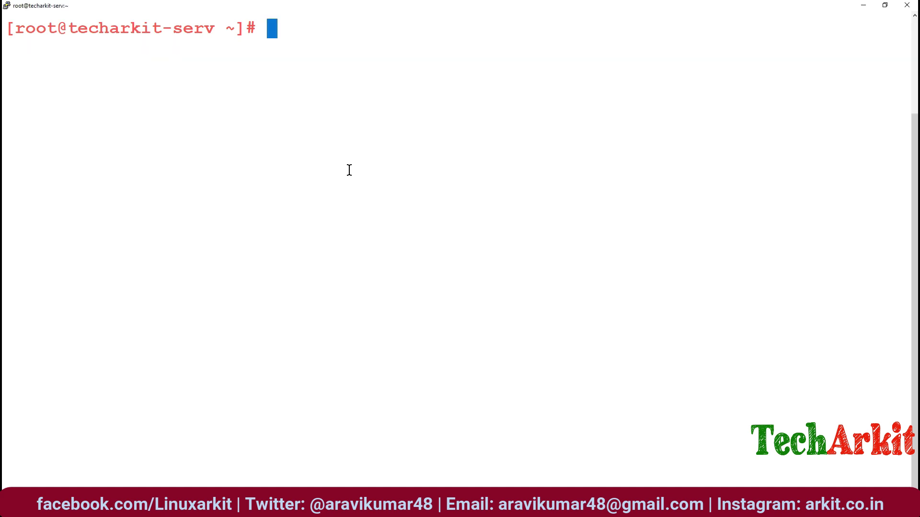
pyautogui.write('cd ')
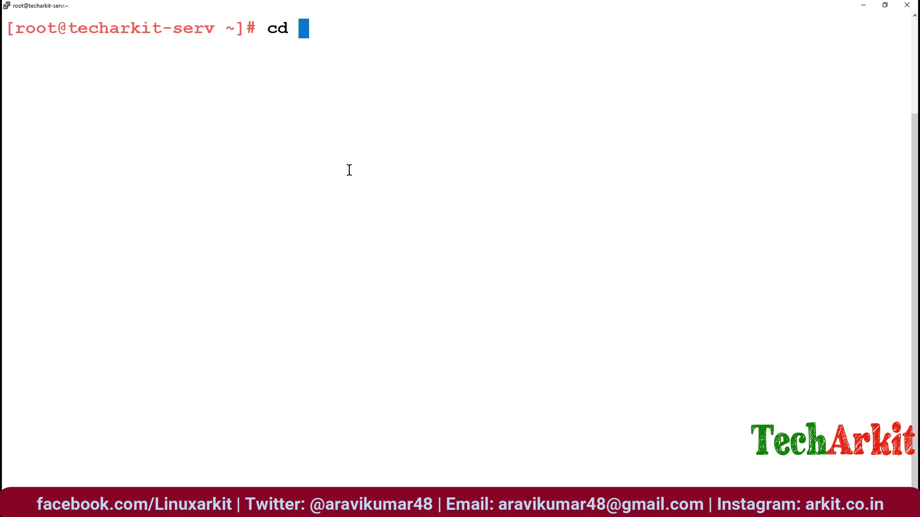
pyautogui.write('/us')
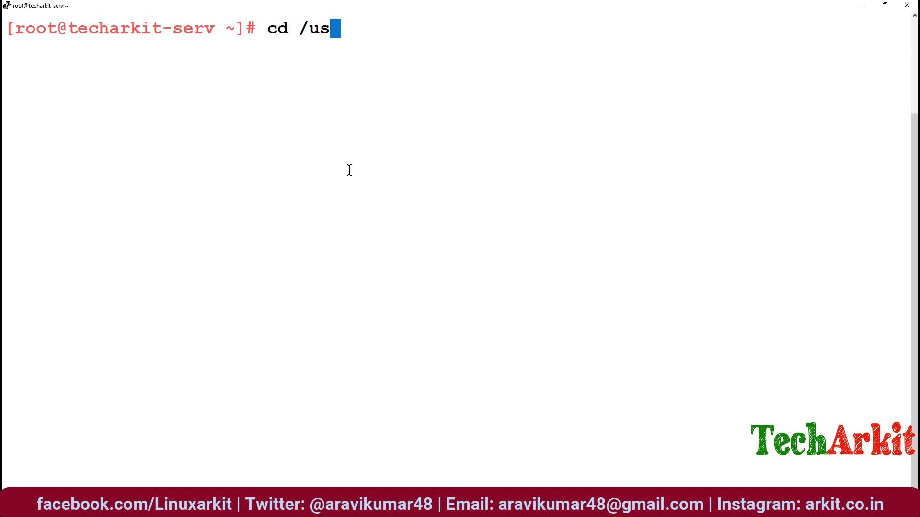
pyautogui.write('r/share/')
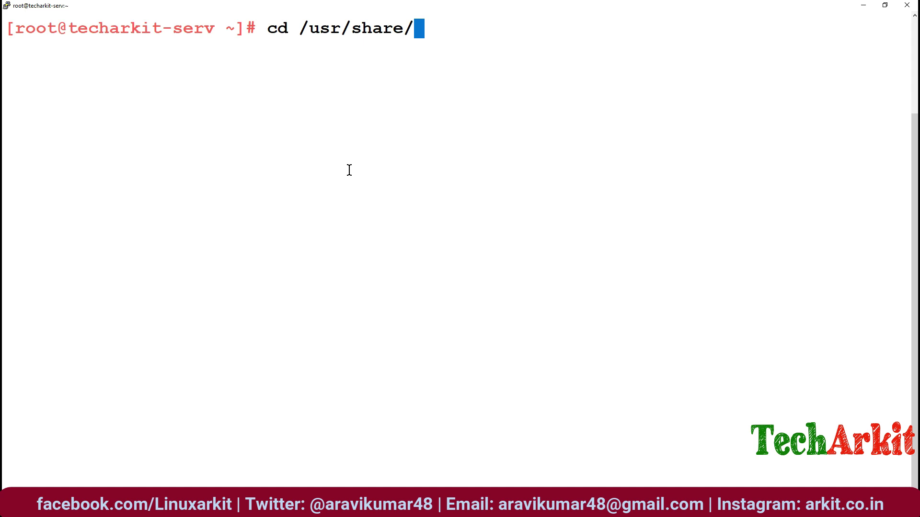
pyautogui.write('ngi')
# - Change into /usr/share/nginx/html and list the web root files
pyautogui.press('Tab')
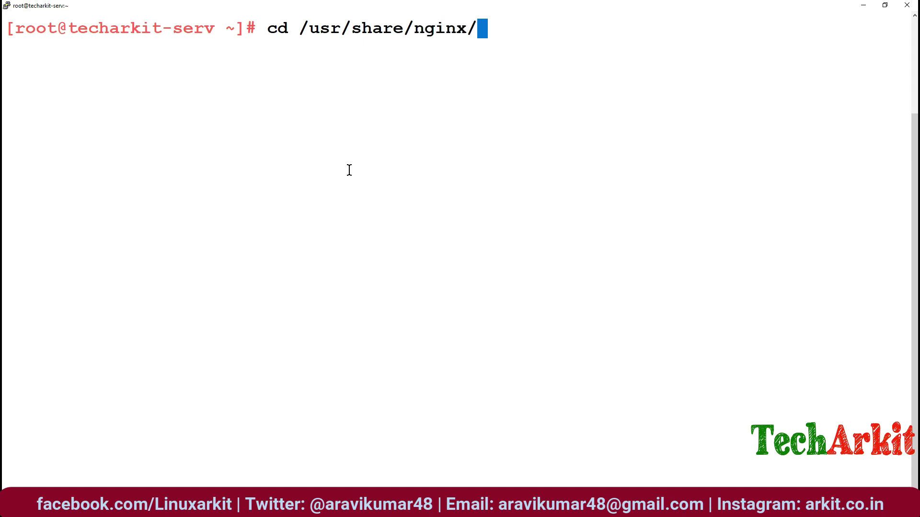
pyautogui.write('h')
pyautogui.press('Tab')
pyautogui.press('Return')
pyautogui.write('ls')
pyautogui.press('Return')
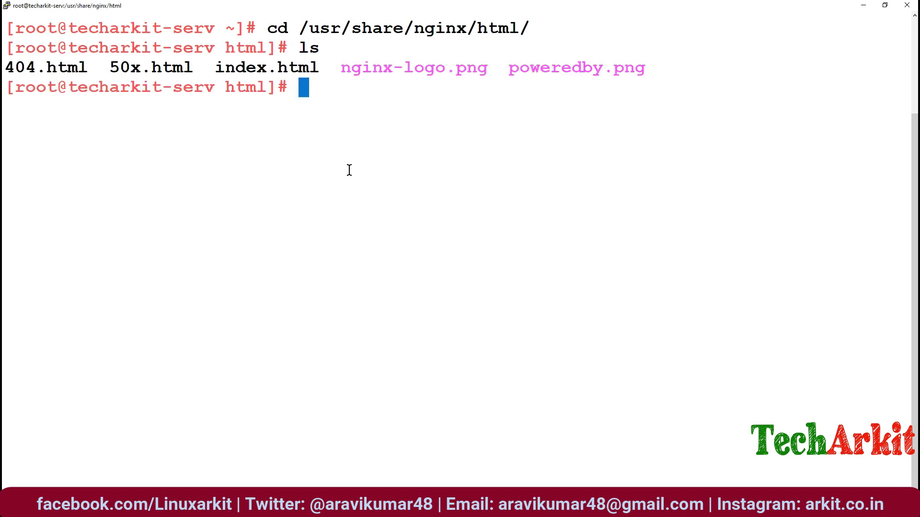
pyautogui.write('vi in')
# - View the default index.html in vim, then quit without saving
pyautogui.press('Tab')
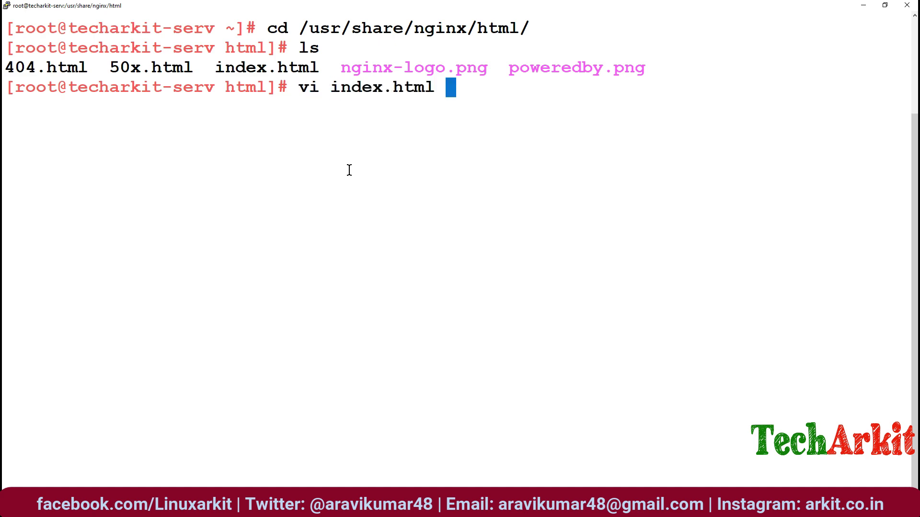
pyautogui.press('Return')
pyautogui.press('Down')
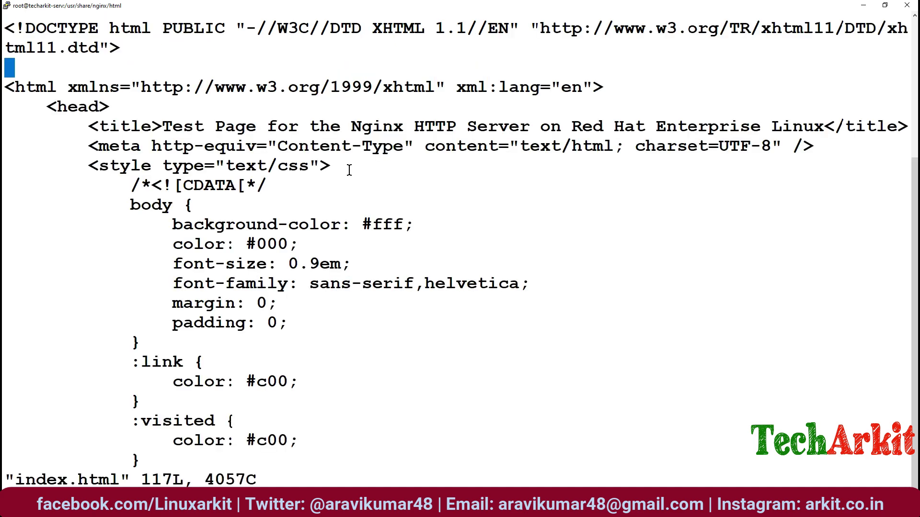
pyautogui.press('Down')
pyautogui.press('Down')
pyautogui.press('Down')
pyautogui.press('Down')
pyautogui.press('Down')
pyautogui.press('Down')
pyautogui.press('Down')
pyautogui.press('Down')
pyautogui.press('Down')
pyautogui.press('Down')
pyautogui.press('Down')
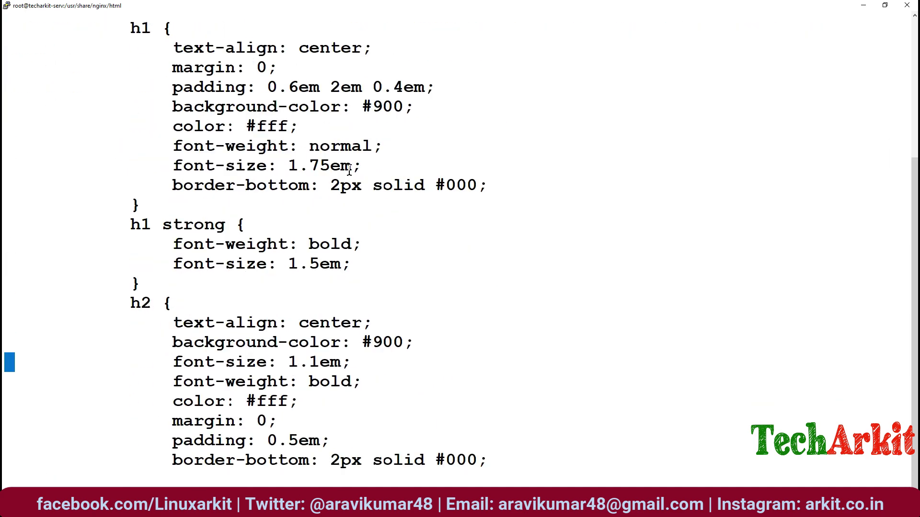
pyautogui.write(':q')
pyautogui.press('Return')
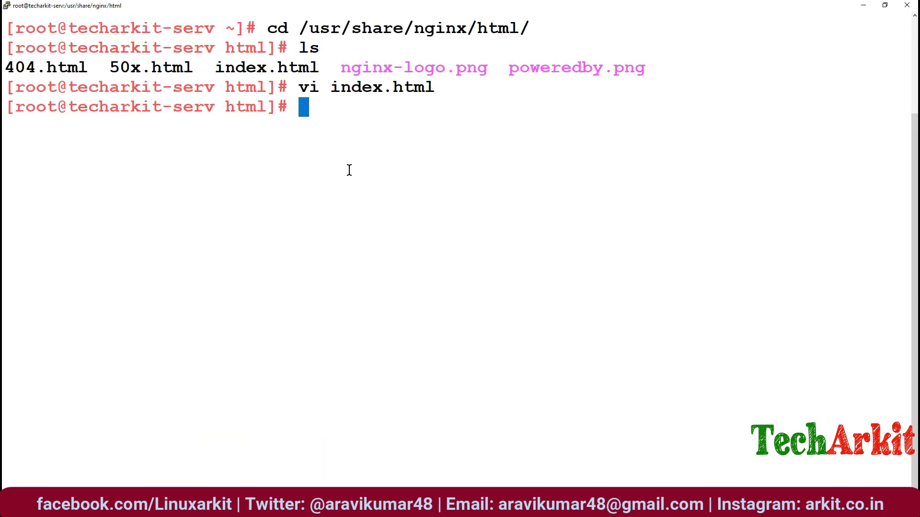
pyautogui.write('mv')
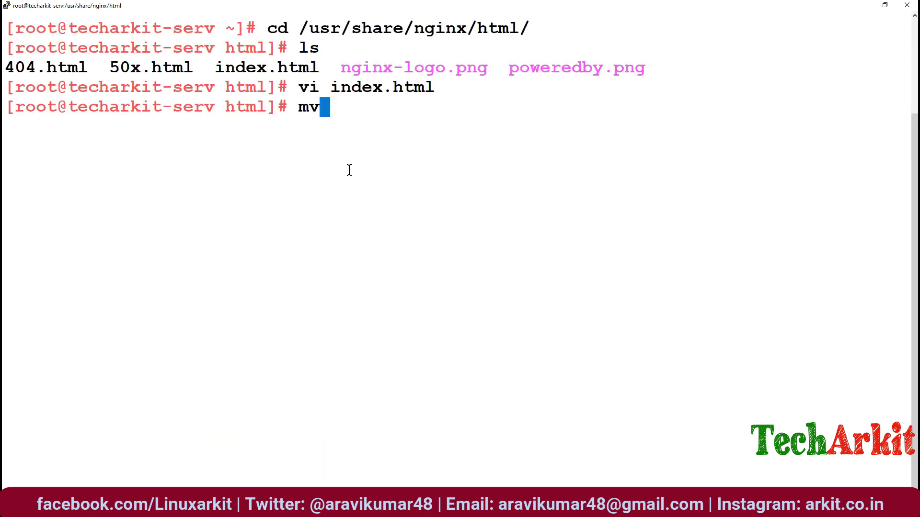
pyautogui.write(' in')
# - Move index.html to /tmp and open a new index.html in vim
pyautogui.press('Tab')
pyautogui.write('/')
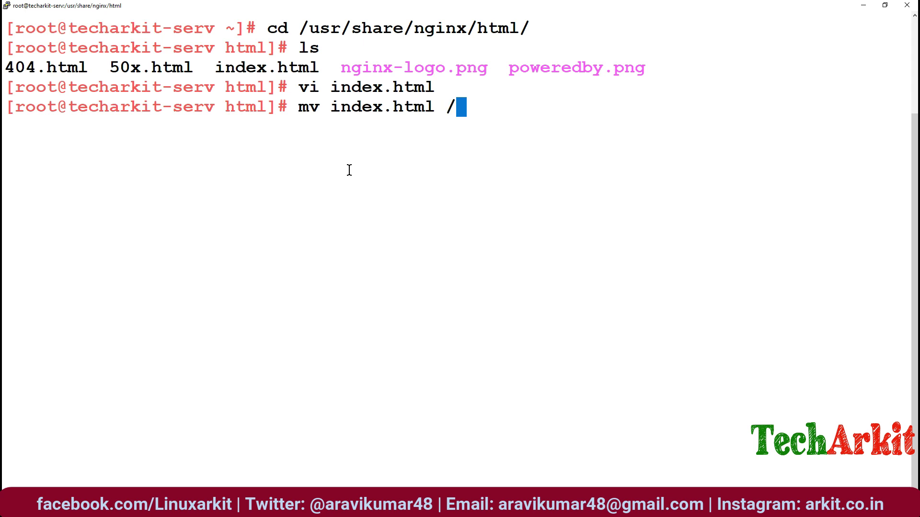
pyautogui.write('tmp/')
pyautogui.press('Return')
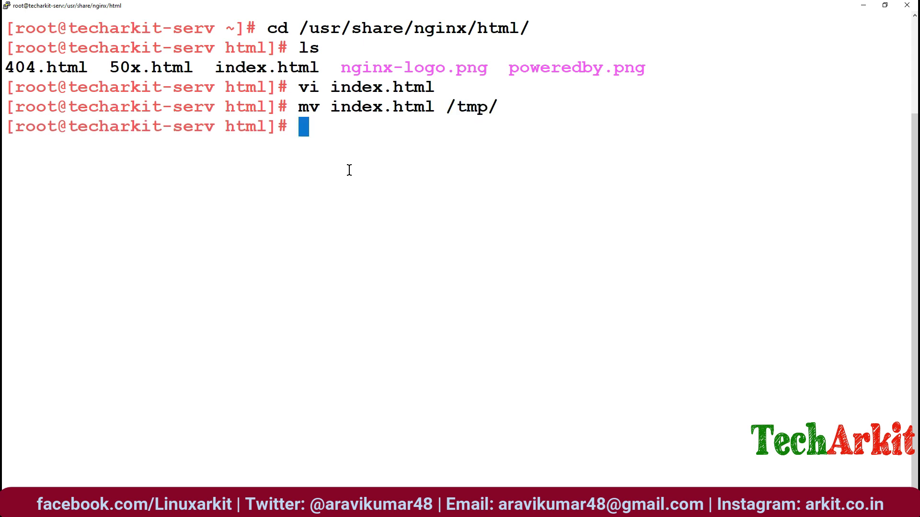
pyautogui.write('vim n')
pyautogui.press('BackSpace')
pyautogui.write('index')
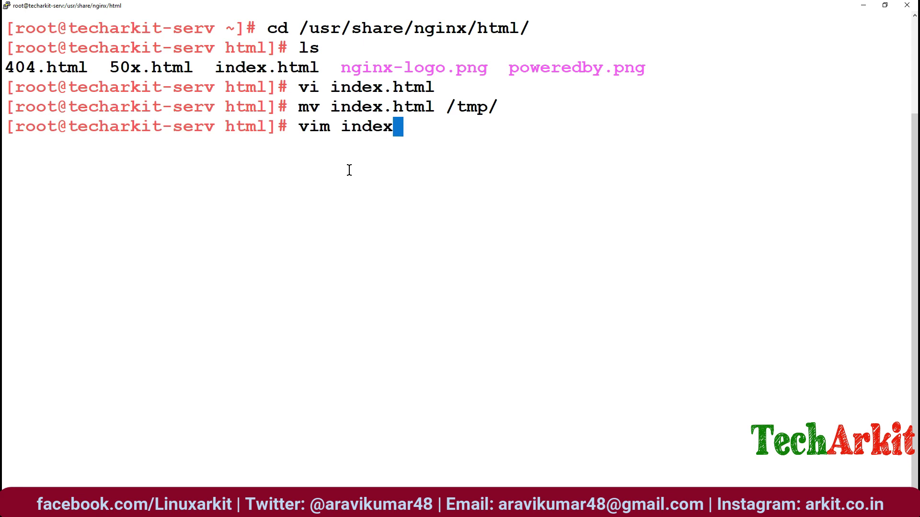
pyautogui.write('.html')
pyautogui.press('Return')
# - Type the 'Tech Arkit Web Site' title line and the 'Wel Come to Tech Arkit Nginx Web site' h1 line
pyautogui.press('i')
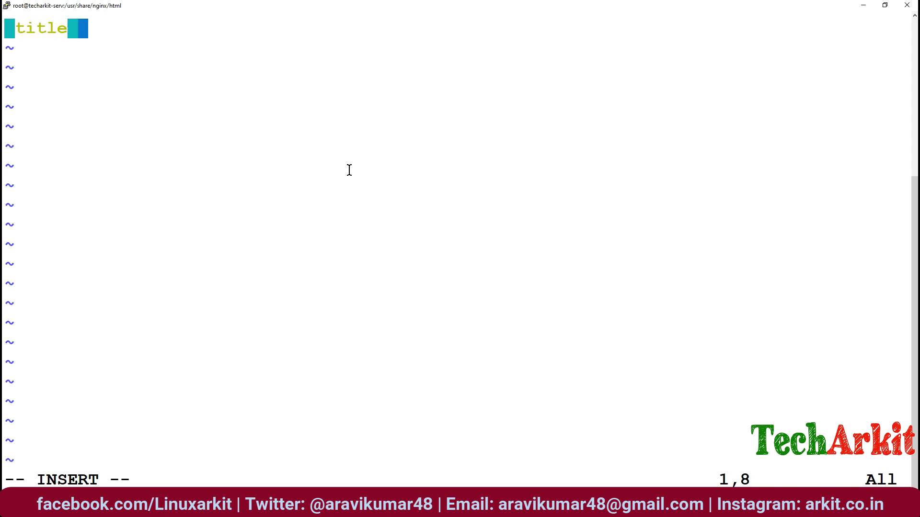
pyautogui.write('Tech ')
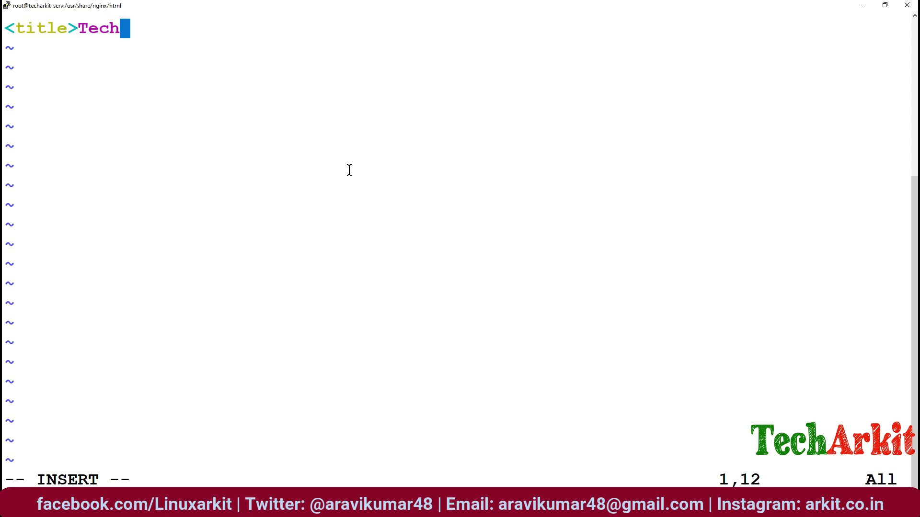
pyautogui.write('Arkit W')
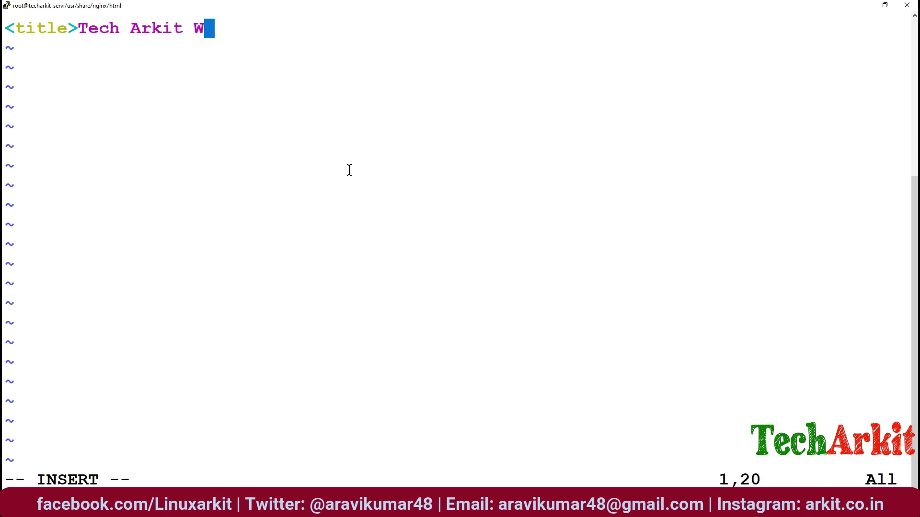
pyautogui.write('eb Site')
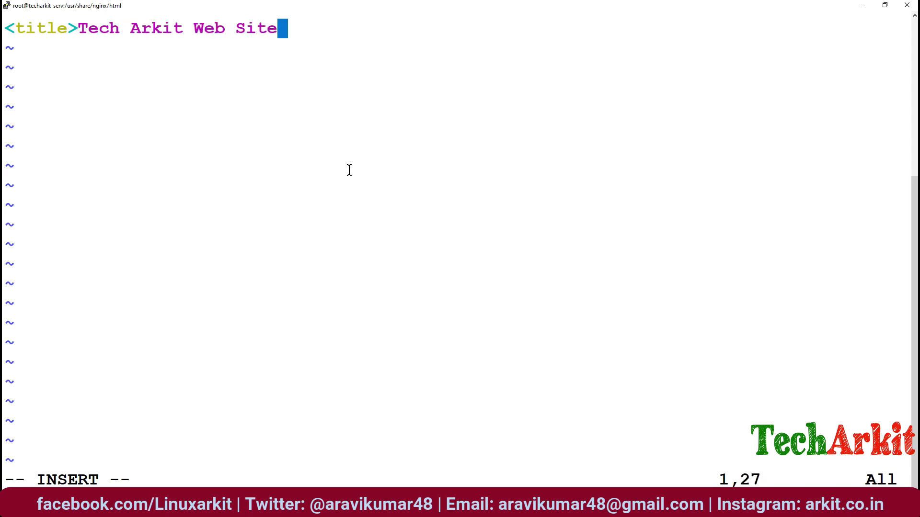
pyautogui.write('</title')
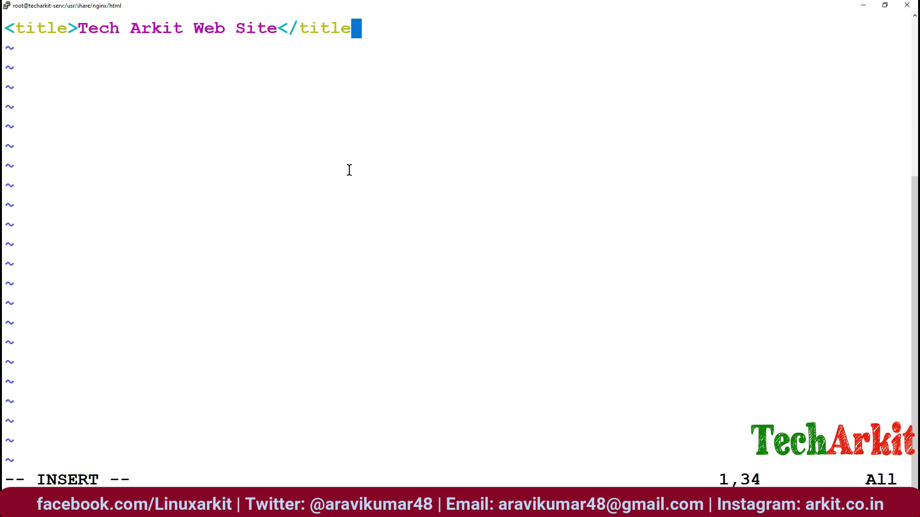
pyautogui.write('>')
pyautogui.press('Return')
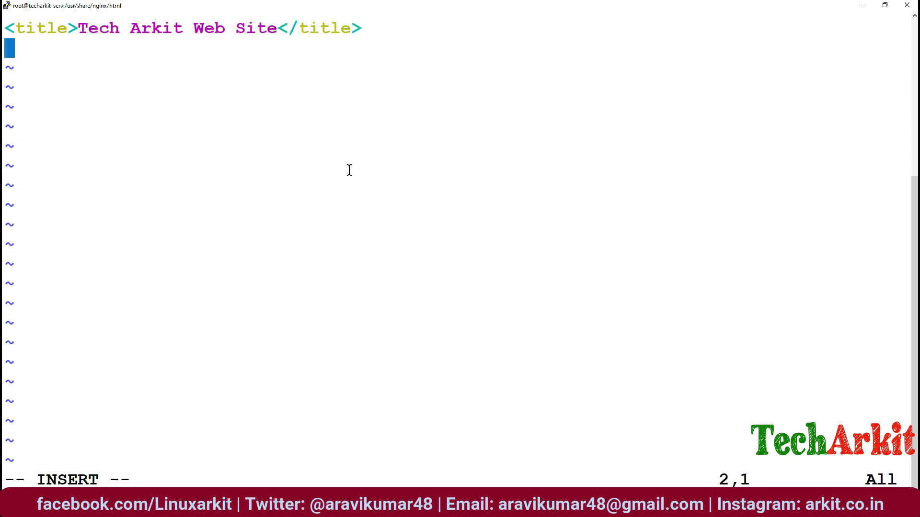
pyautogui.write('<>')
pyautogui.press('Left')
pyautogui.write('h1')
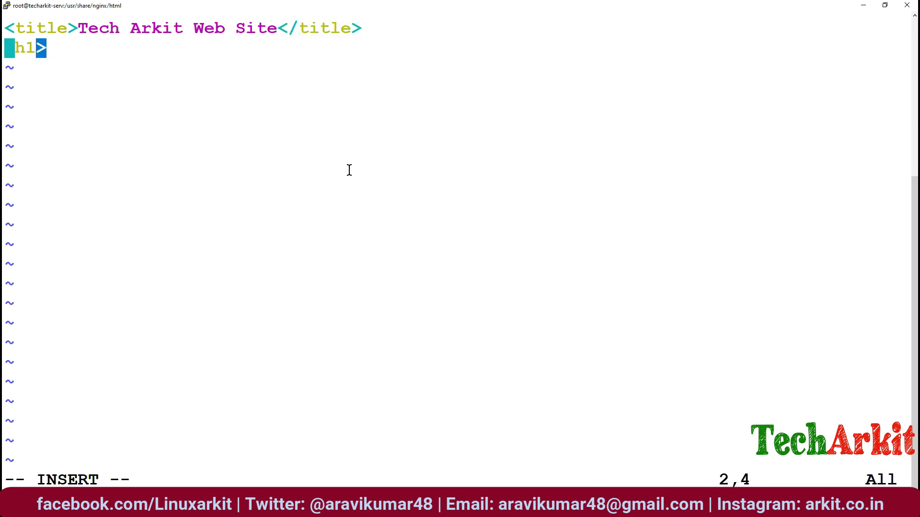
pyautogui.press('Right')
pyautogui.write('We')
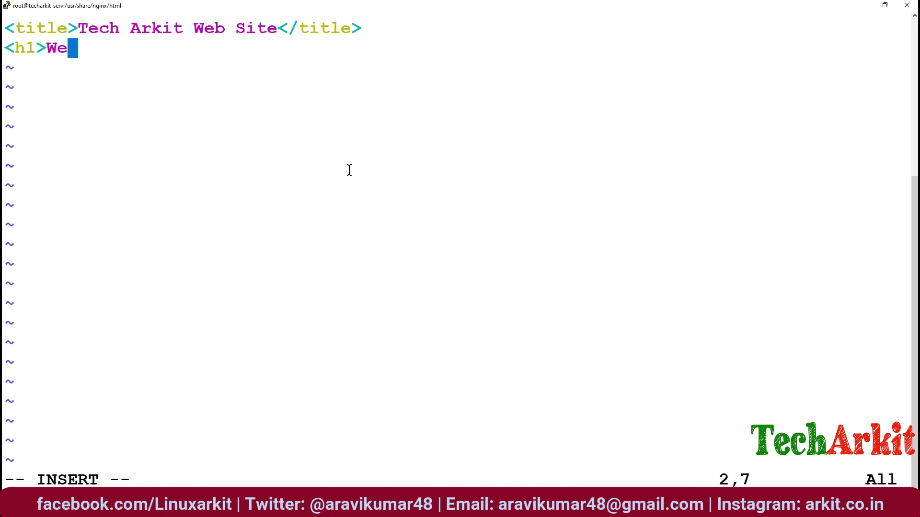
pyautogui.write('l Come to Te')
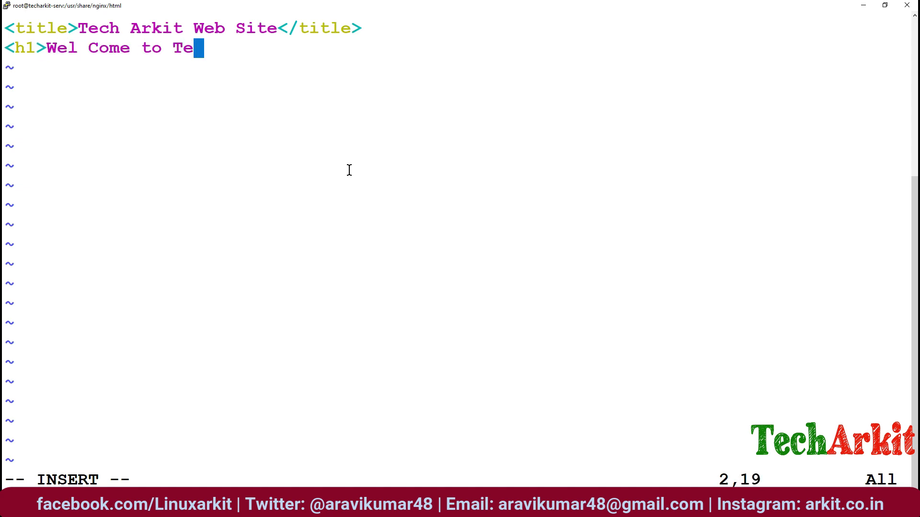
pyautogui.write('ch Arkit')
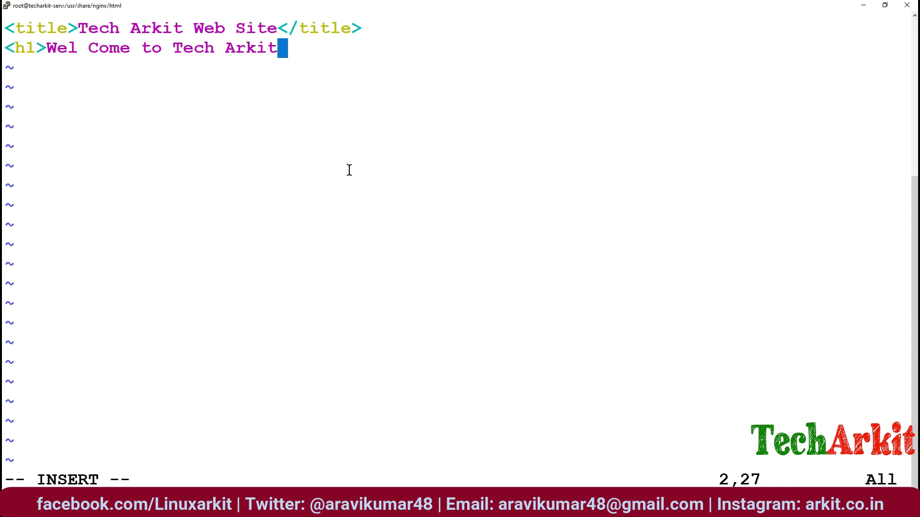
pyautogui.write(' Ngi')
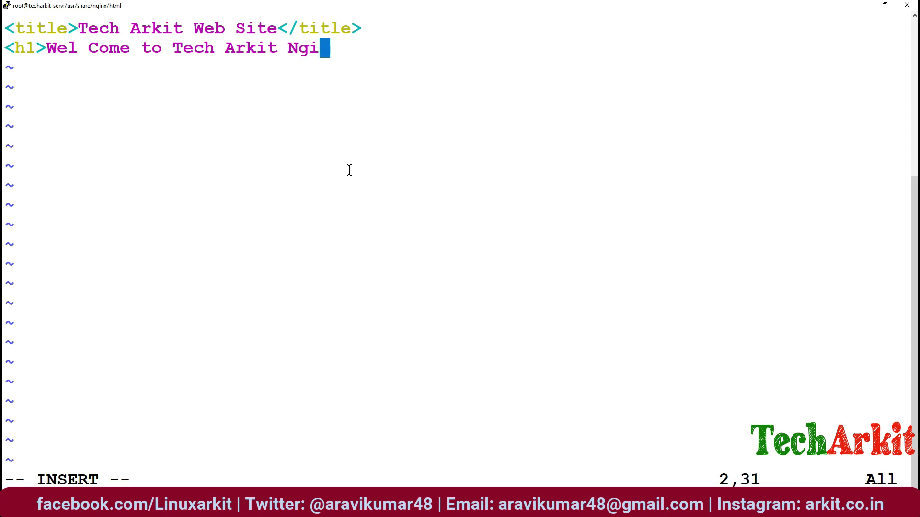
pyautogui.write('nx Web site</')
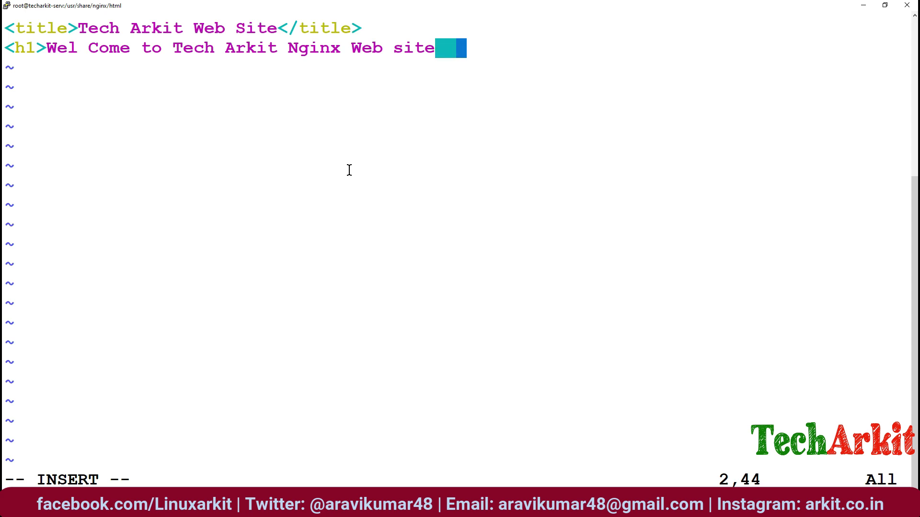
# - Fix the misplaced closing-tag slash, then save and quit vim with :wq
pyautogui.press('BackSpace')
pyautogui.write('>')
pyautogui.write('h1')
pyautogui.press('Left')
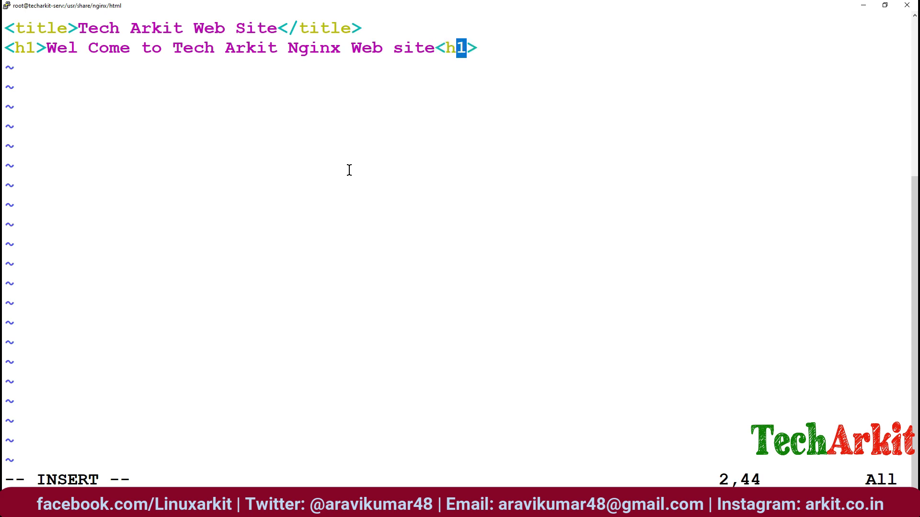
pyautogui.press('Left')
pyautogui.press('Left')
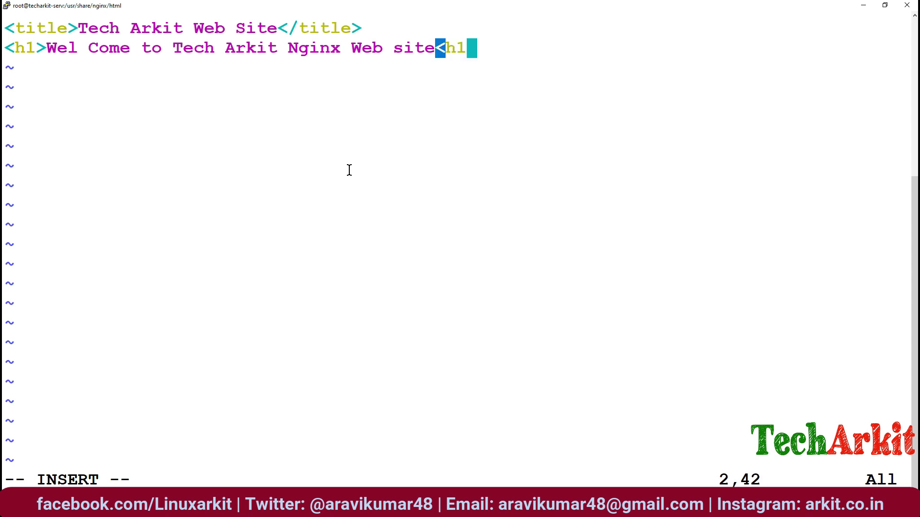
pyautogui.press('Right')
pyautogui.write('/')
pyautogui.press('Escape')
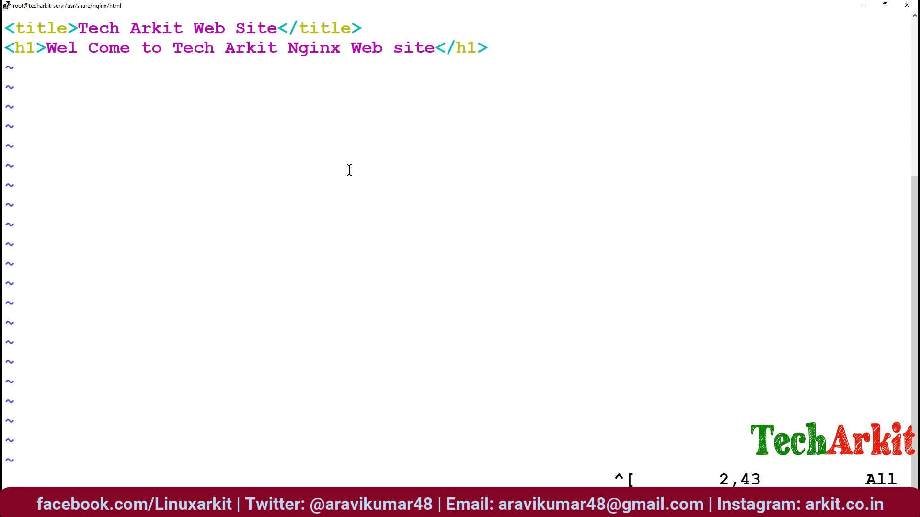
pyautogui.write(':wq')
pyautogui.press('Return')
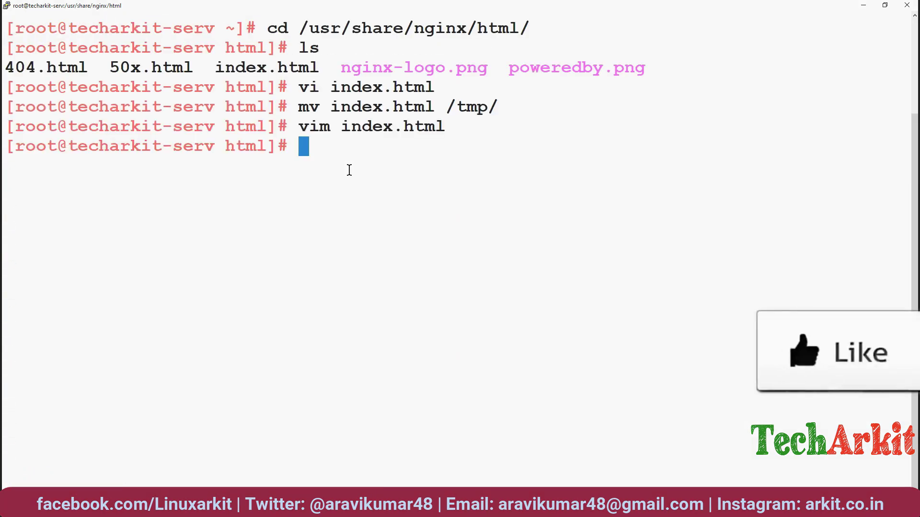
pyautogui.write('syst')
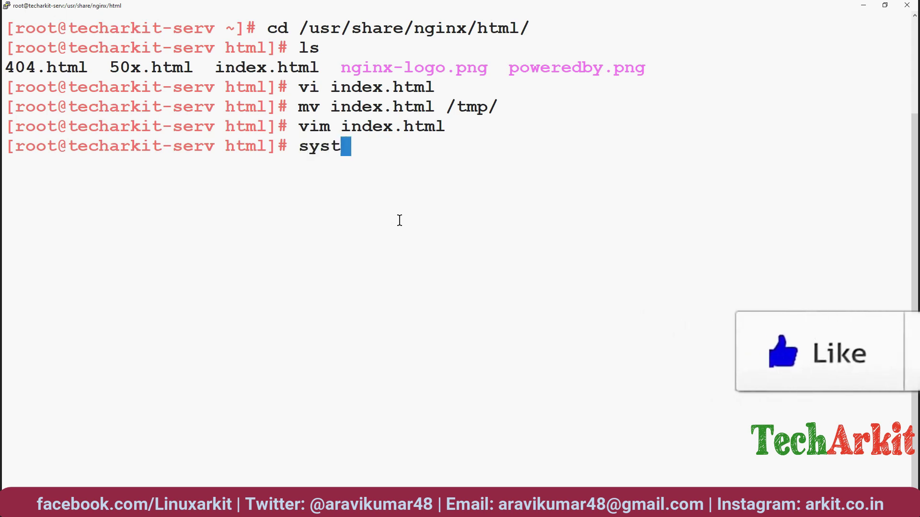
pyautogui.write('e,c')
# - Correct the typo and run systemctl restart nginx
pyautogui.press('BackSpace')
pyautogui.press('BackSpace')
pyautogui.write('mctl ')
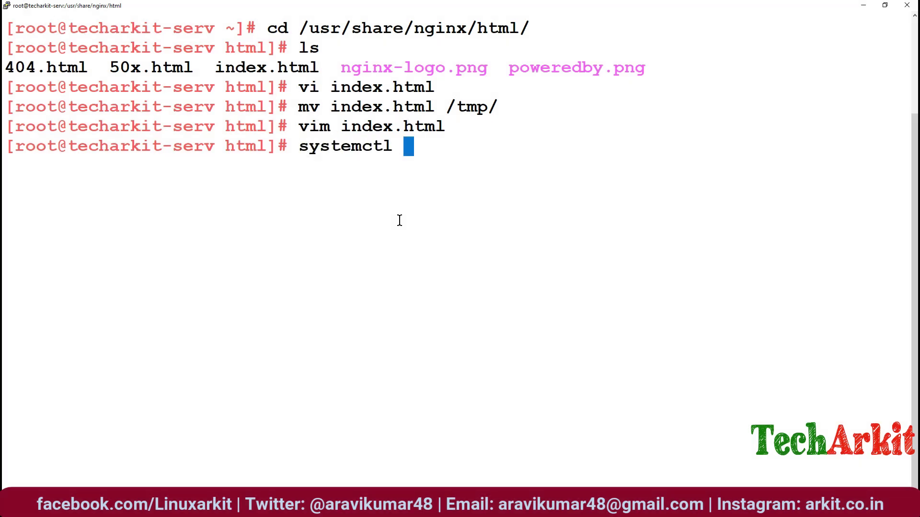
pyautogui.write('restart')
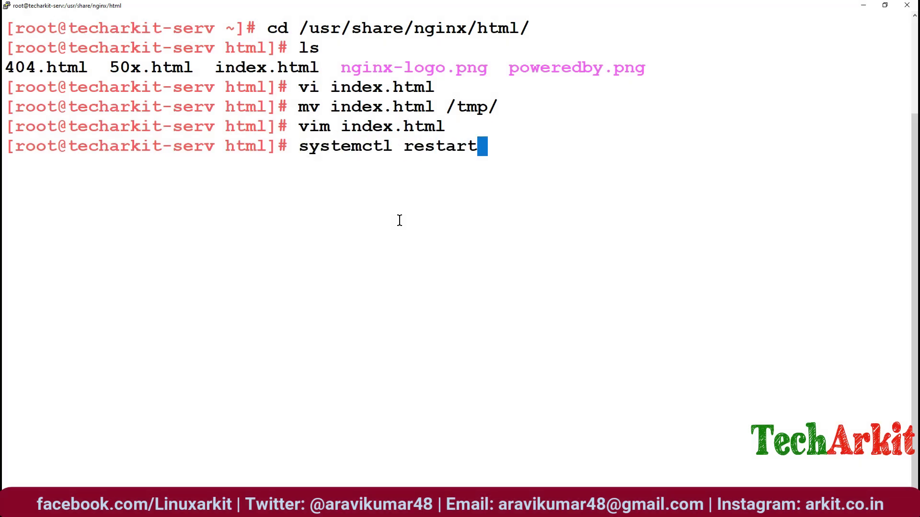
pyautogui.write(' nginx')
pyautogui.press('Return')
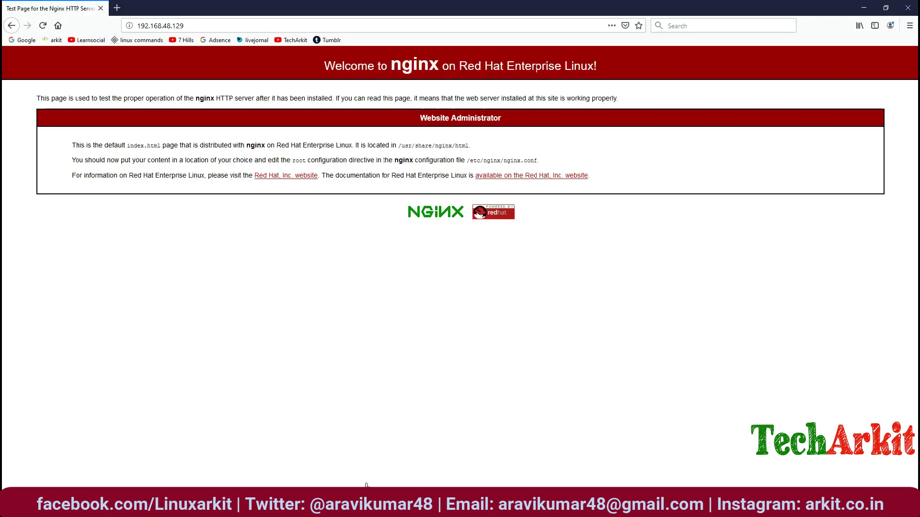
# - Reload 192.168.48.129 in Firefox, which now shows the custom Tech Arkit page
pyautogui.click(230, 24)
pyautogui.press('Return')
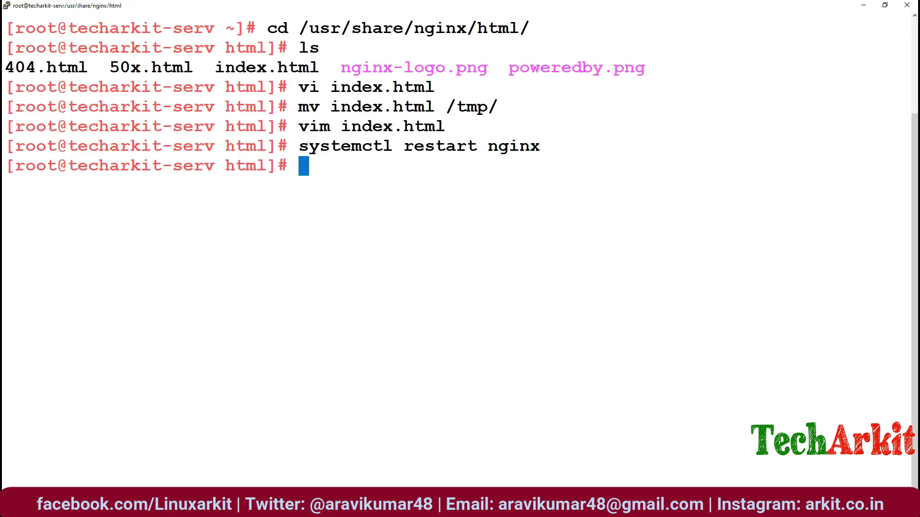
pyautogui.write('cd')
# - Run cd and clear to return home and empty the terminal screen
pyautogui.press('Return')
pyautogui.write('cle')
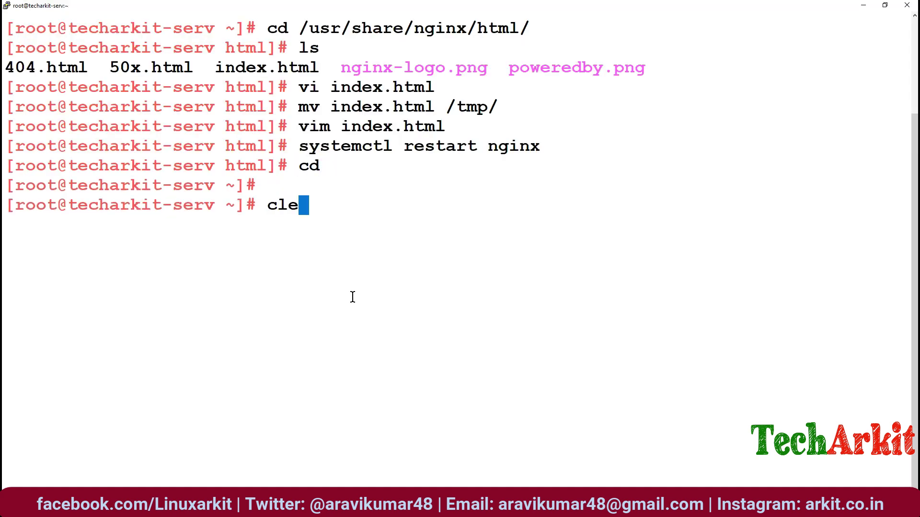
pyautogui.write('ar')
pyautogui.press('Return')
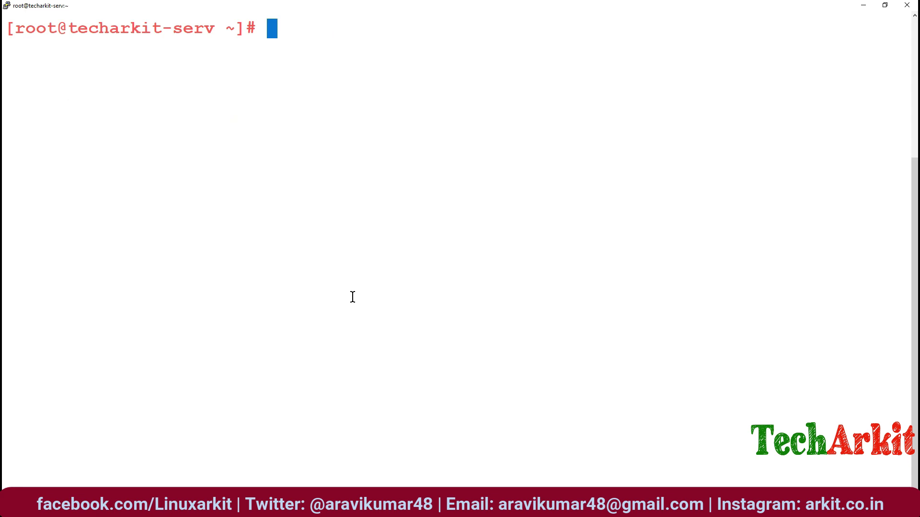